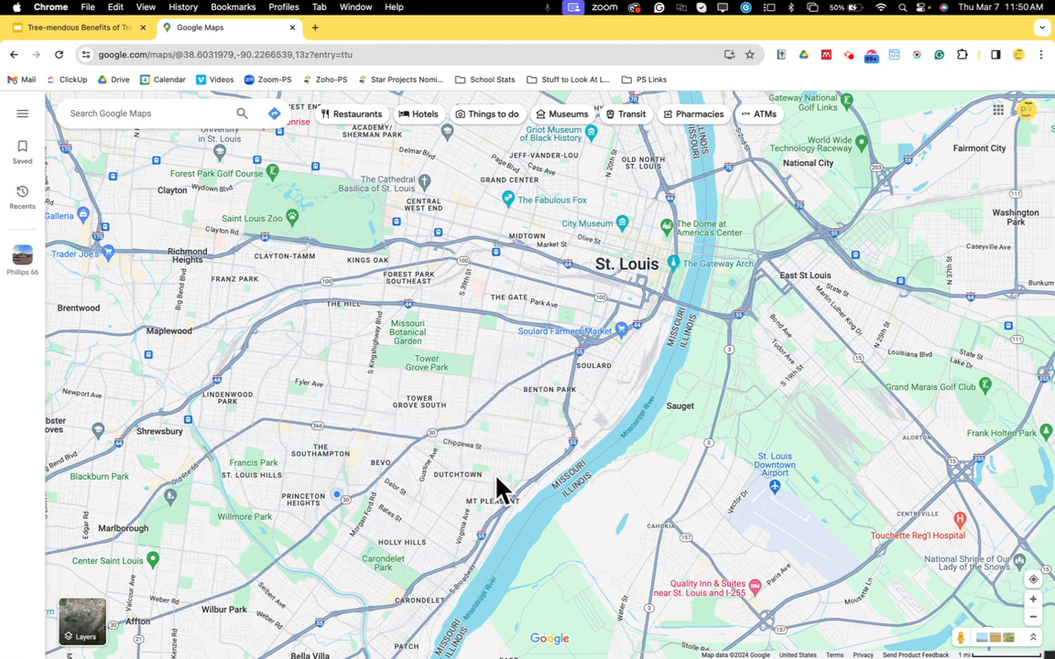
Switch the map to satellite view zoomed in on Benton Park in St. Louis.
{"action": "scroll", "coordinate": [607, 426], "scroll_direction": "up", "scroll_amount": 2}
{"action": "scroll", "coordinate": [568, 435], "scroll_direction": "up", "scroll_amount": 5}
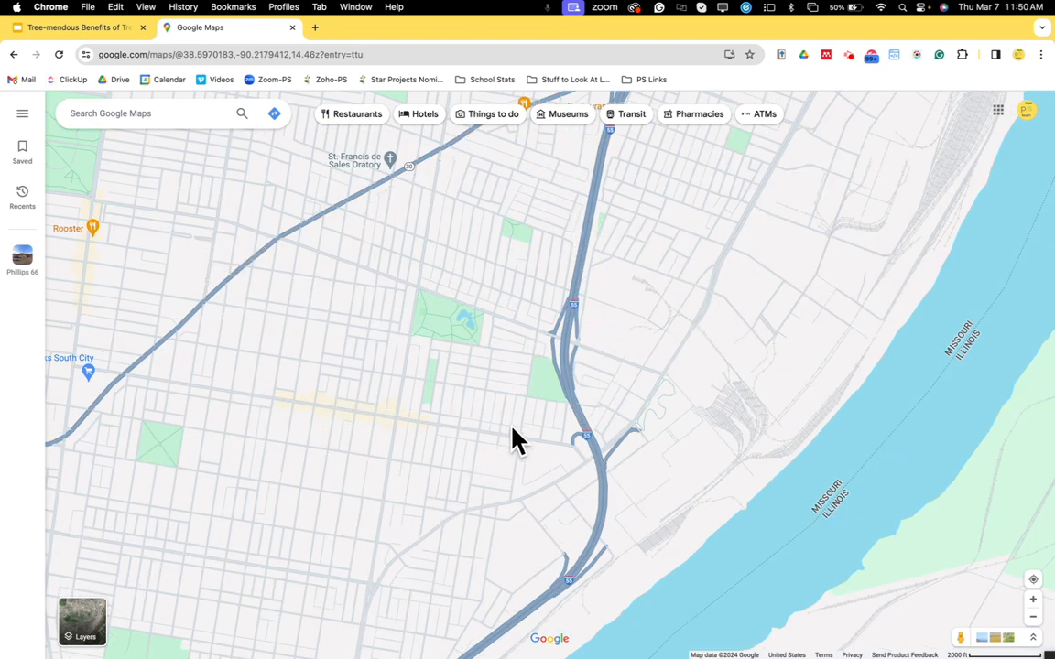
{"action": "left_click", "coordinate": [511, 423]}
{"action": "left_click_drag", "start_coordinate": [510, 423], "coordinate": [532, 513]}
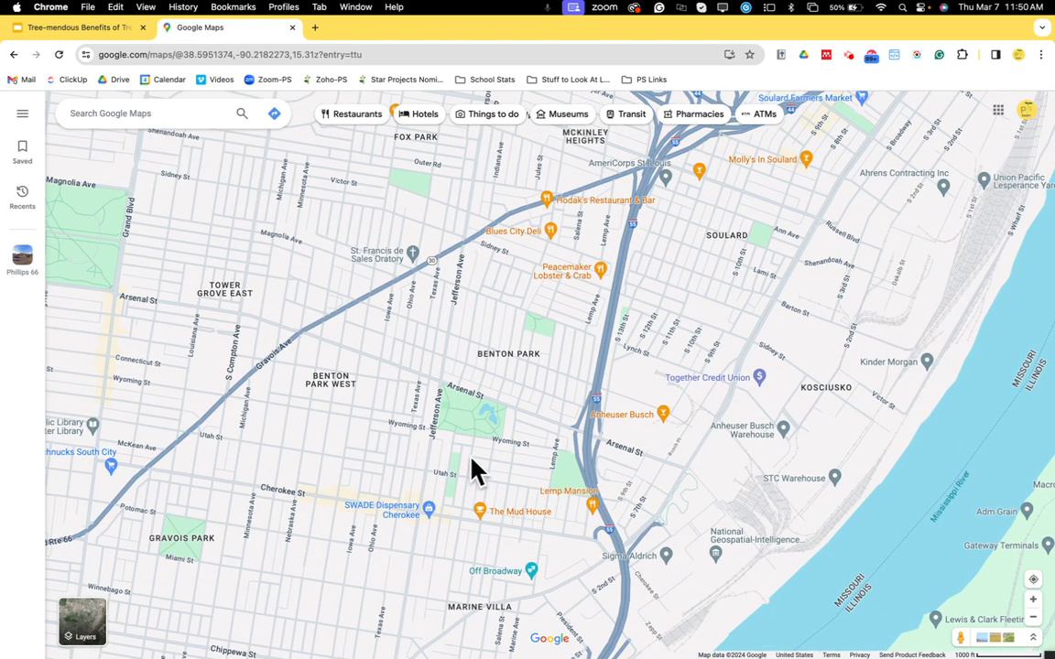
{"action": "scroll", "coordinate": [497, 480], "scroll_direction": "up", "scroll_amount": 3}
{"action": "scroll", "coordinate": [497, 484], "scroll_direction": "up", "scroll_amount": 4}
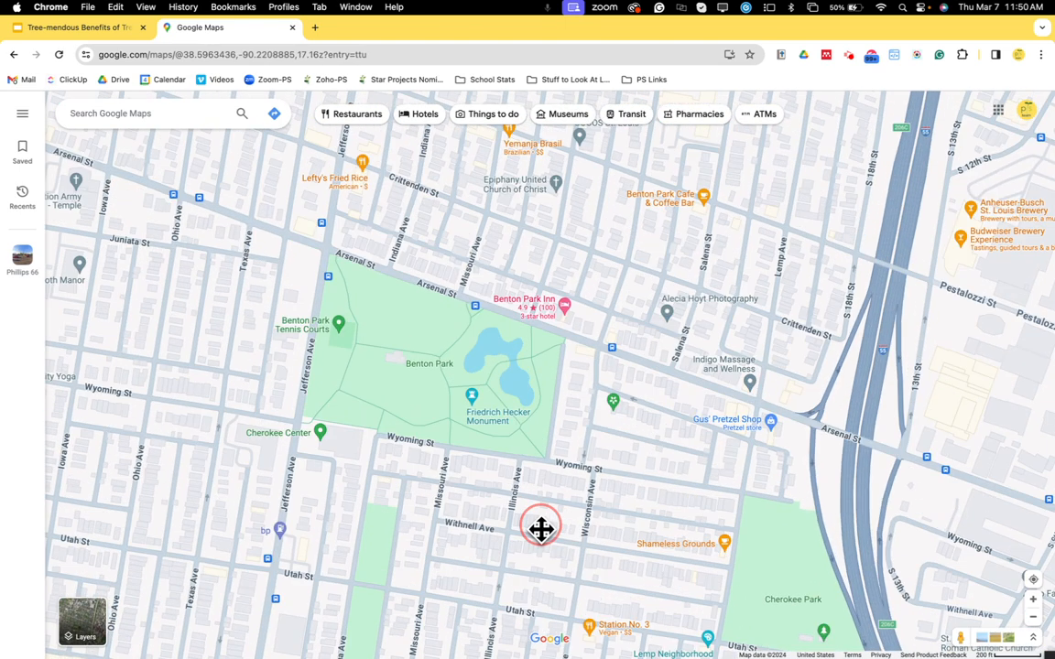
{"action": "left_click_drag", "start_coordinate": [541, 529], "coordinate": [541, 558]}
{"action": "left_click_drag", "start_coordinate": [485, 518], "coordinate": [515, 565]}
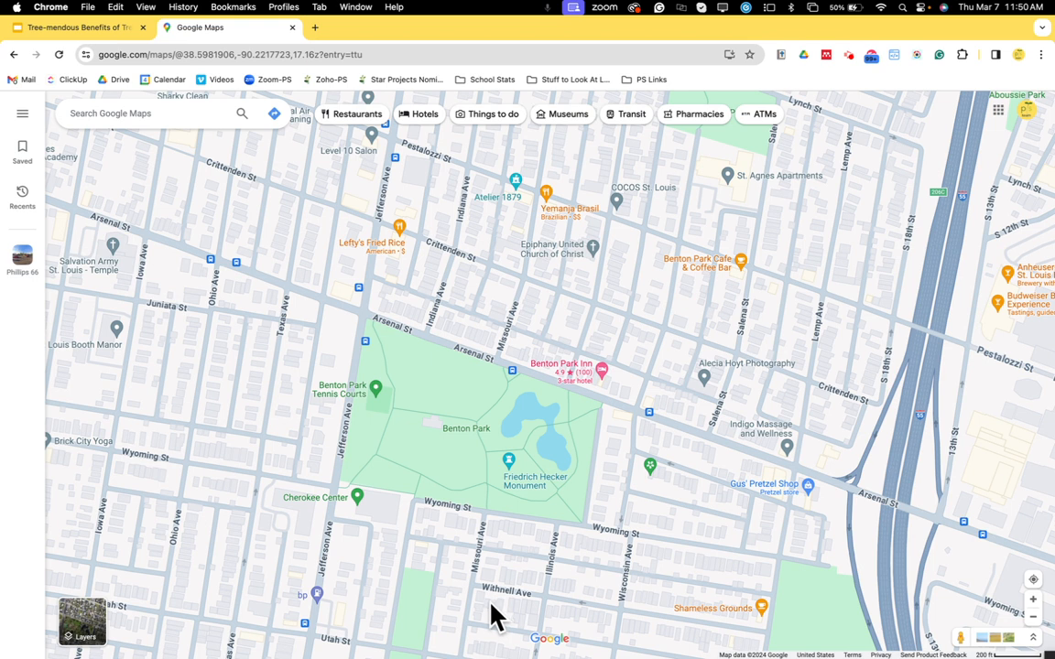
{"action": "scroll", "coordinate": [455, 584], "scroll_direction": "up", "scroll_amount": 5}
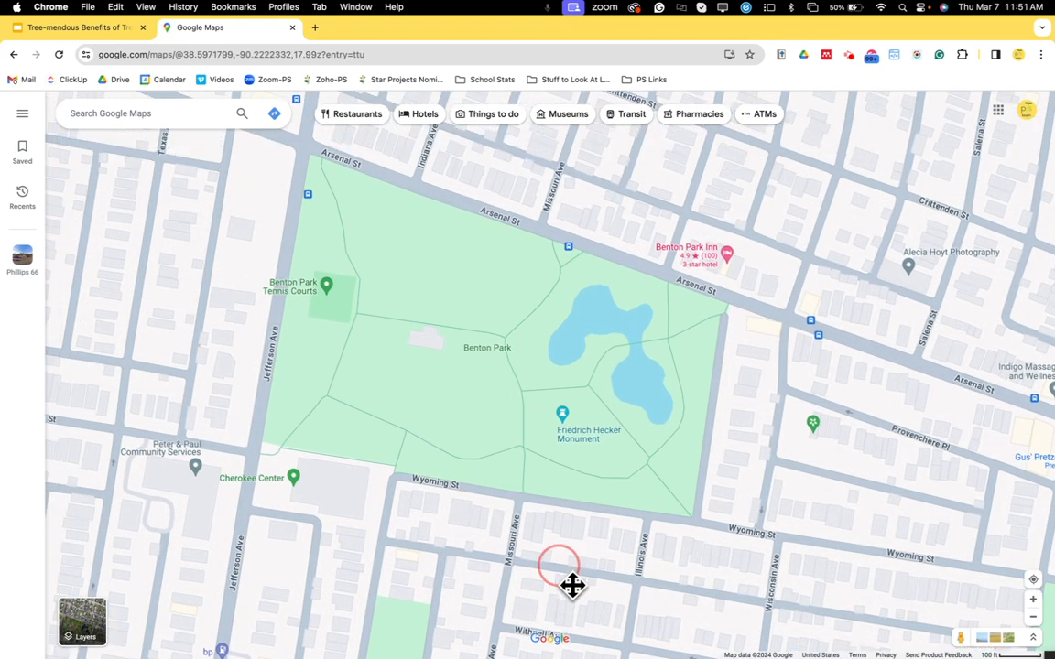
{"action": "left_click_drag", "start_coordinate": [573, 584], "coordinate": [597, 624]}
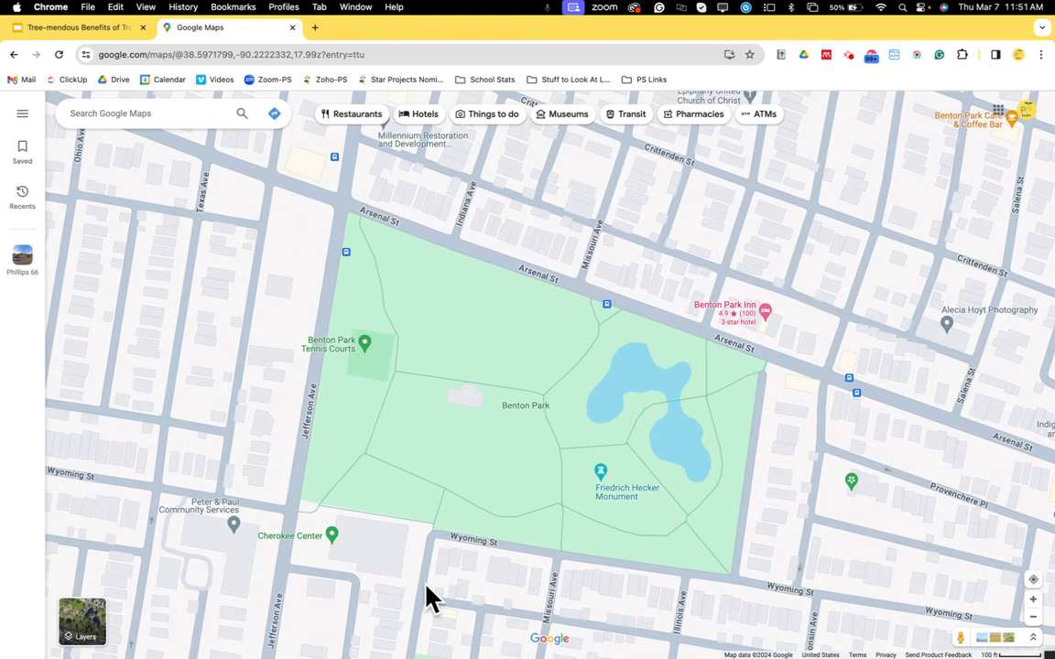
{"action": "scroll", "coordinate": [424, 575], "scroll_direction": "up", "scroll_amount": 4}
{"action": "left_click_drag", "start_coordinate": [446, 584], "coordinate": [462, 624]}
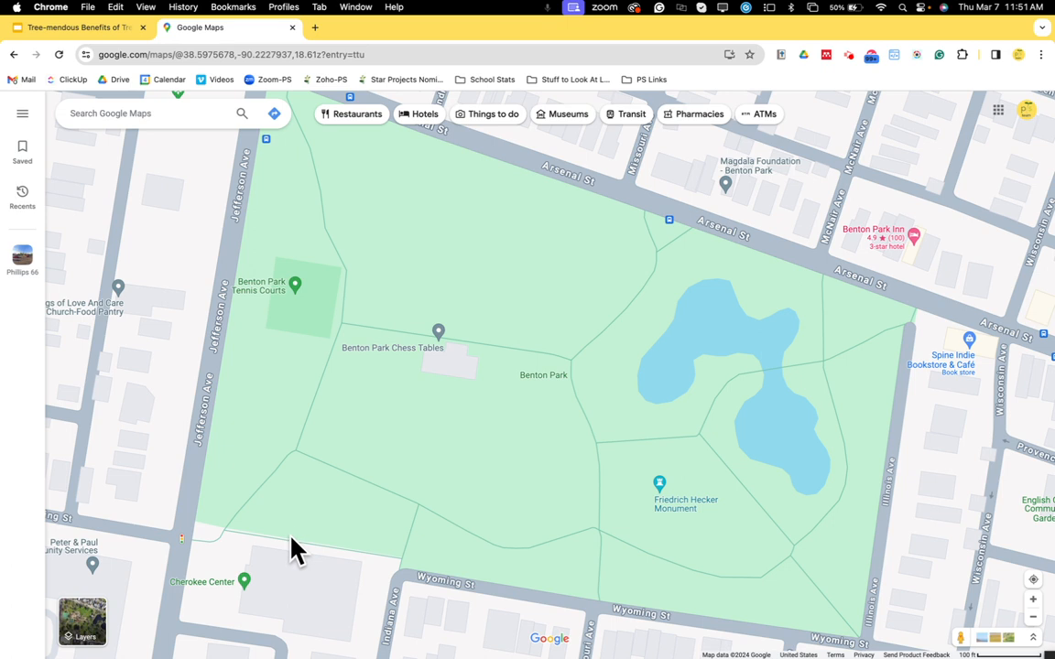
{"action": "mouse_move", "coordinate": [64, 632]}
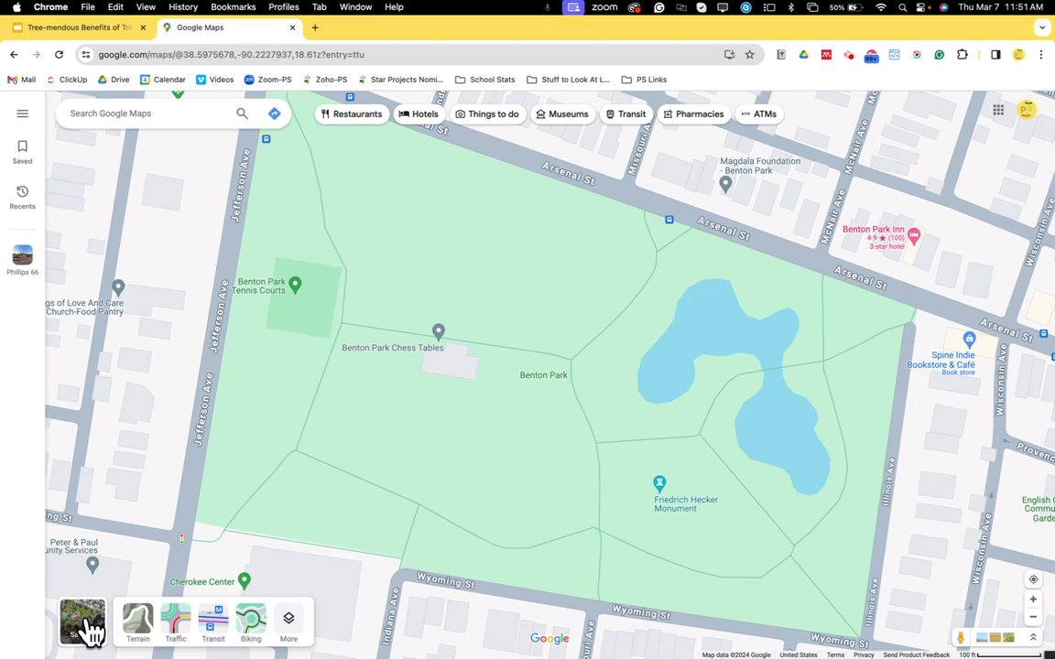
{"action": "left_click", "coordinate": [87, 627]}
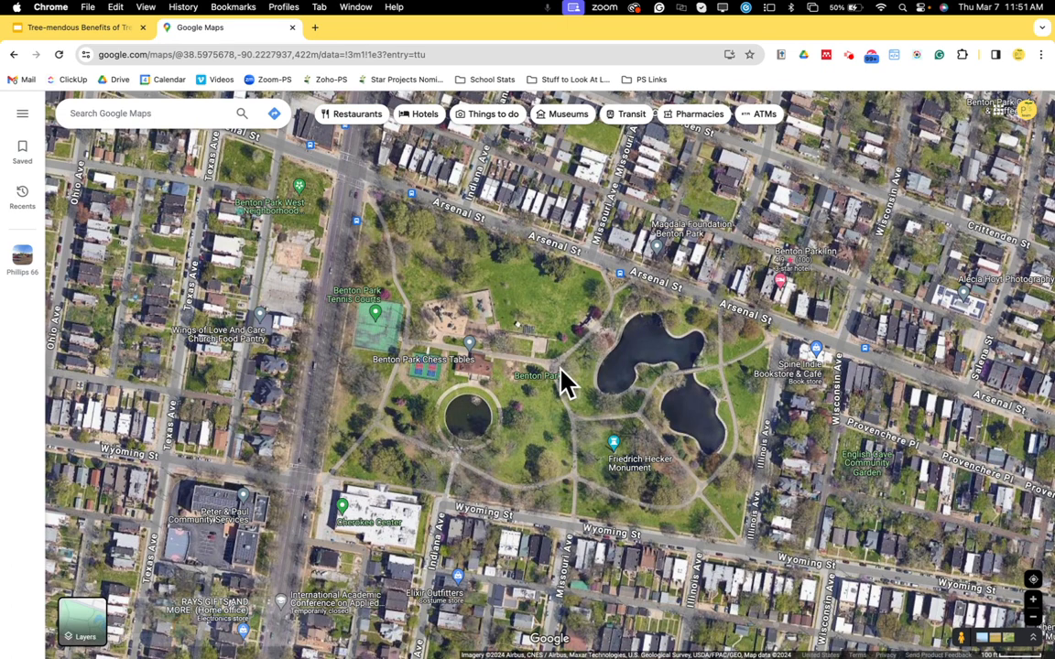
Turn off map labels on the satellite view of the round pond area in Benton Park.
{"action": "scroll", "coordinate": [603, 443], "scroll_direction": "up", "scroll_amount": 3}
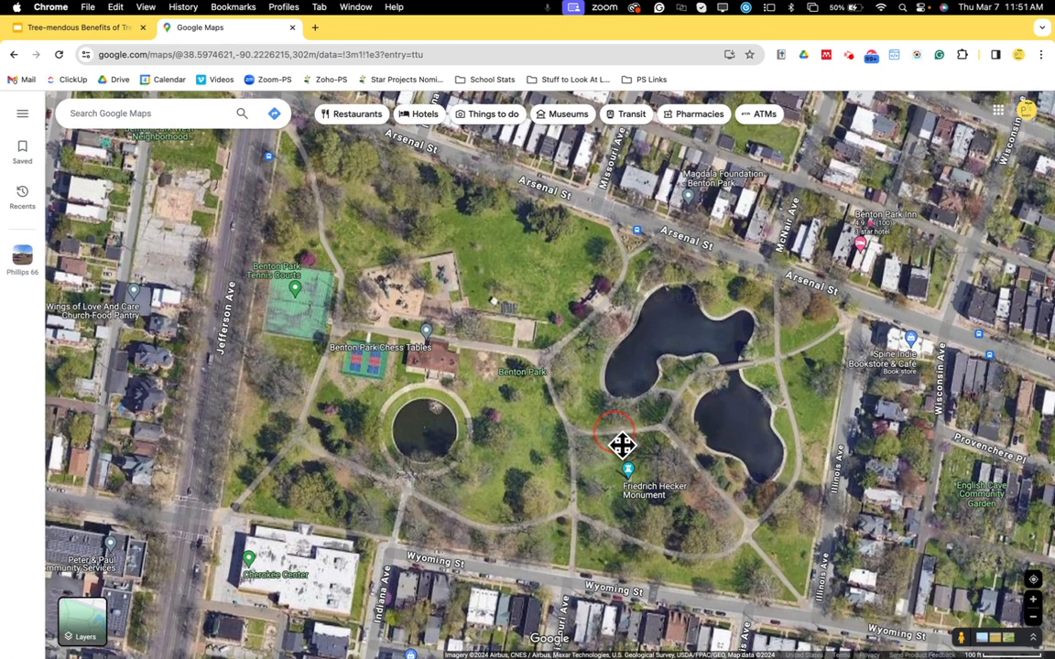
{"action": "left_click_drag", "start_coordinate": [622, 445], "coordinate": [636, 487]}
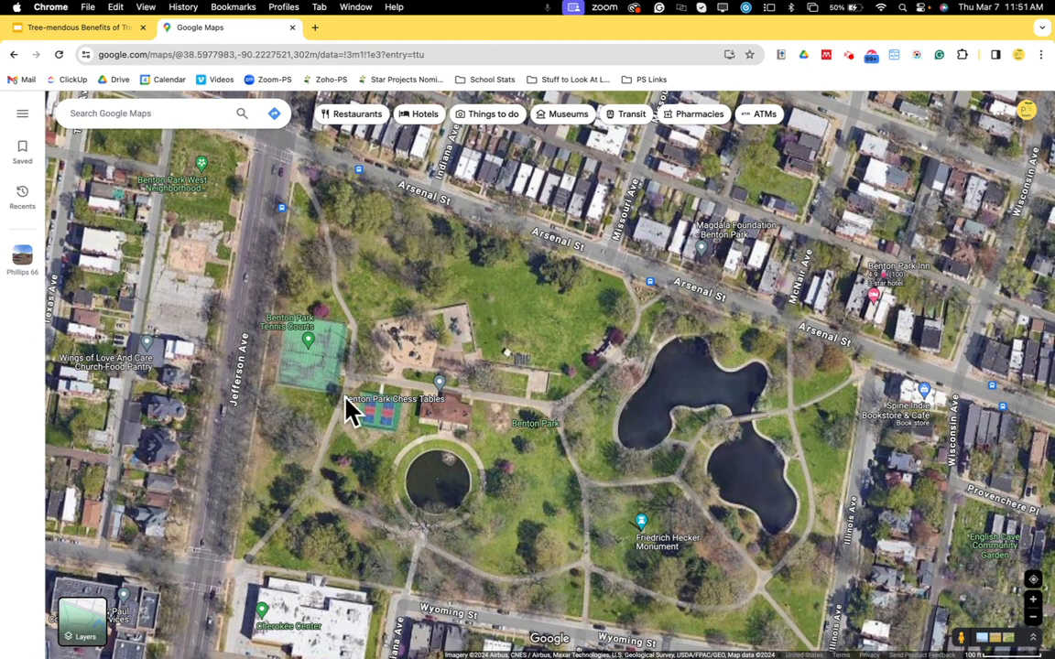
{"action": "left_click_drag", "start_coordinate": [703, 458], "coordinate": [783, 414]}
{"action": "scroll", "coordinate": [689, 423], "scroll_direction": "up", "scroll_amount": 3}
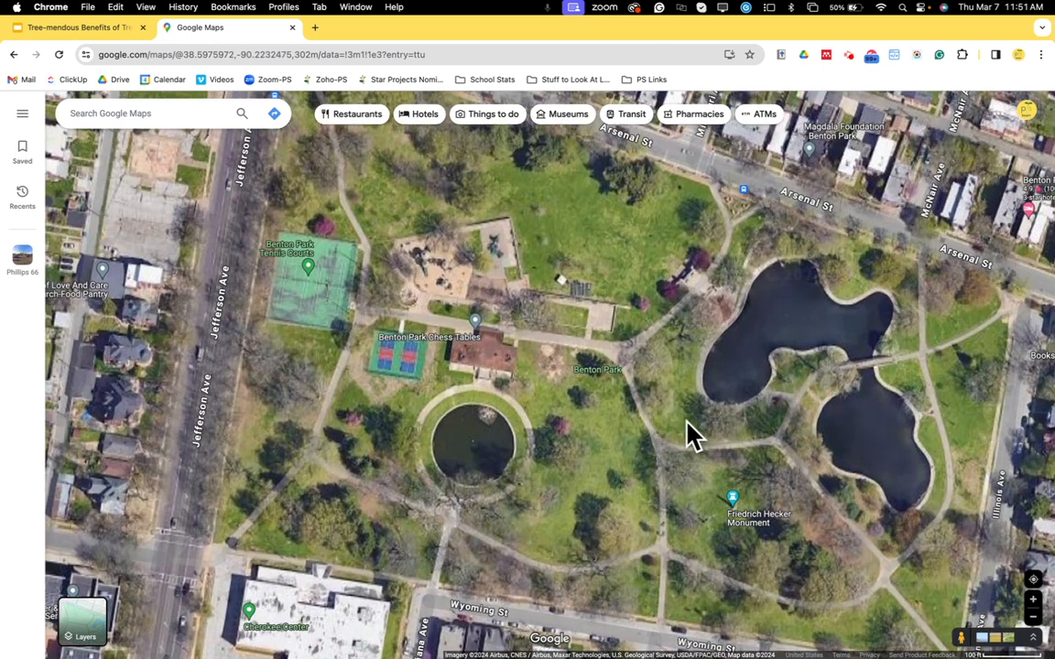
{"action": "scroll", "coordinate": [687, 436], "scroll_direction": "up", "scroll_amount": 2}
{"action": "left_click_drag", "start_coordinate": [688, 435], "coordinate": [861, 377]}
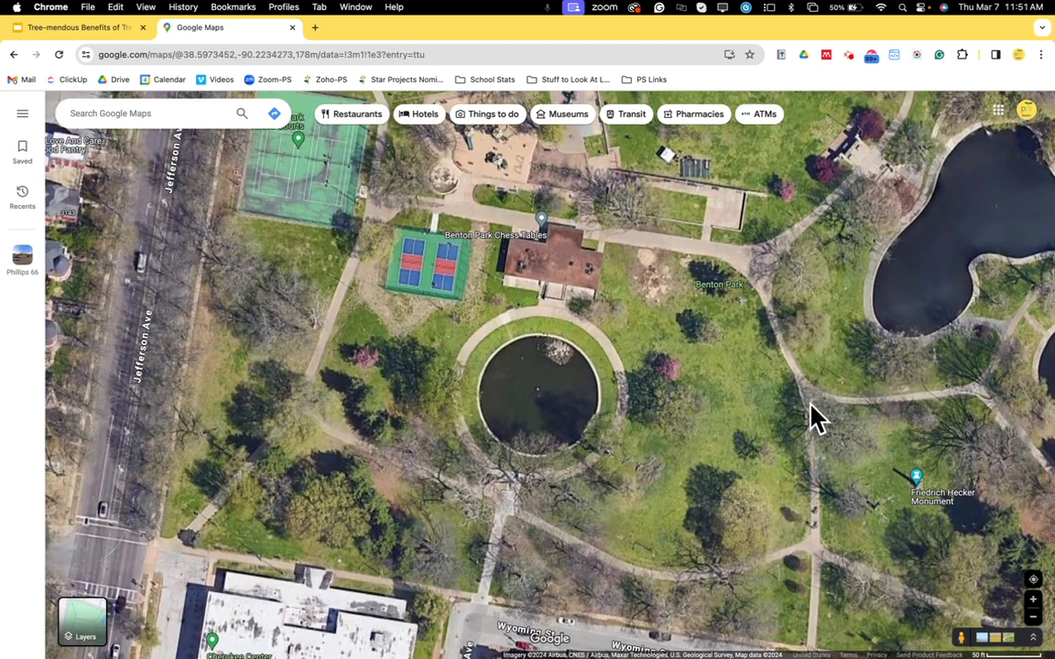
{"action": "scroll", "coordinate": [815, 412], "scroll_direction": "up", "scroll_amount": 2}
{"action": "mouse_move", "coordinate": [815, 414]}
{"action": "left_mouse_down"}
{"action": "mouse_move", "coordinate": [829, 416]}
{"action": "mouse_move", "coordinate": [813, 441]}
{"action": "mouse_move", "coordinate": [806, 421]}
{"action": "left_mouse_up"}
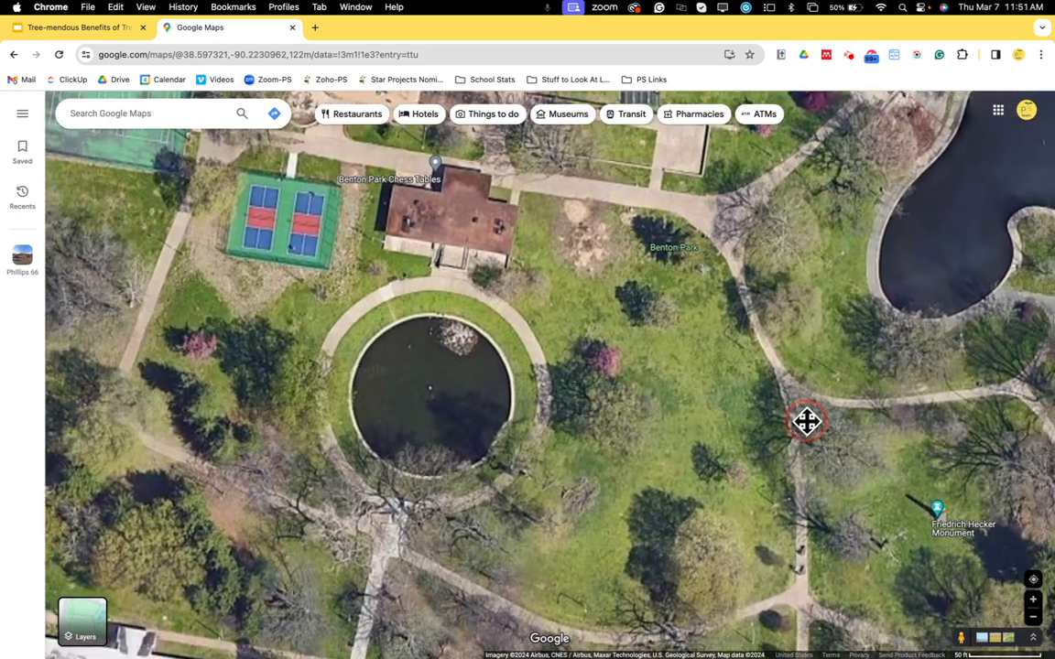
{"action": "scroll", "coordinate": [804, 418], "scroll_direction": "down", "scroll_amount": 2}
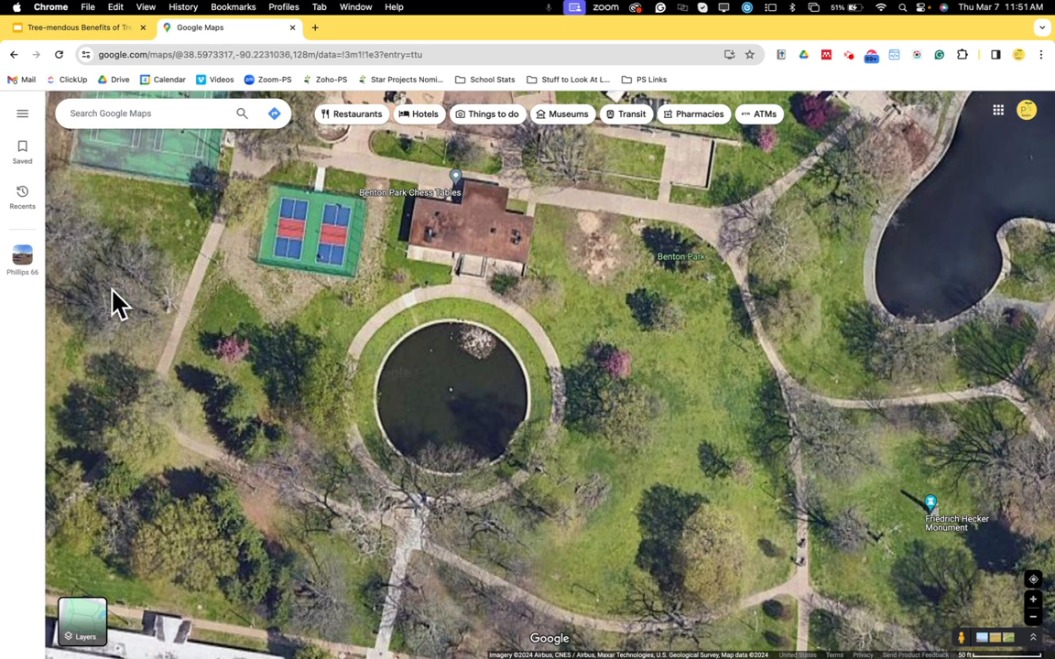
{"action": "mouse_move", "coordinate": [82, 638]}
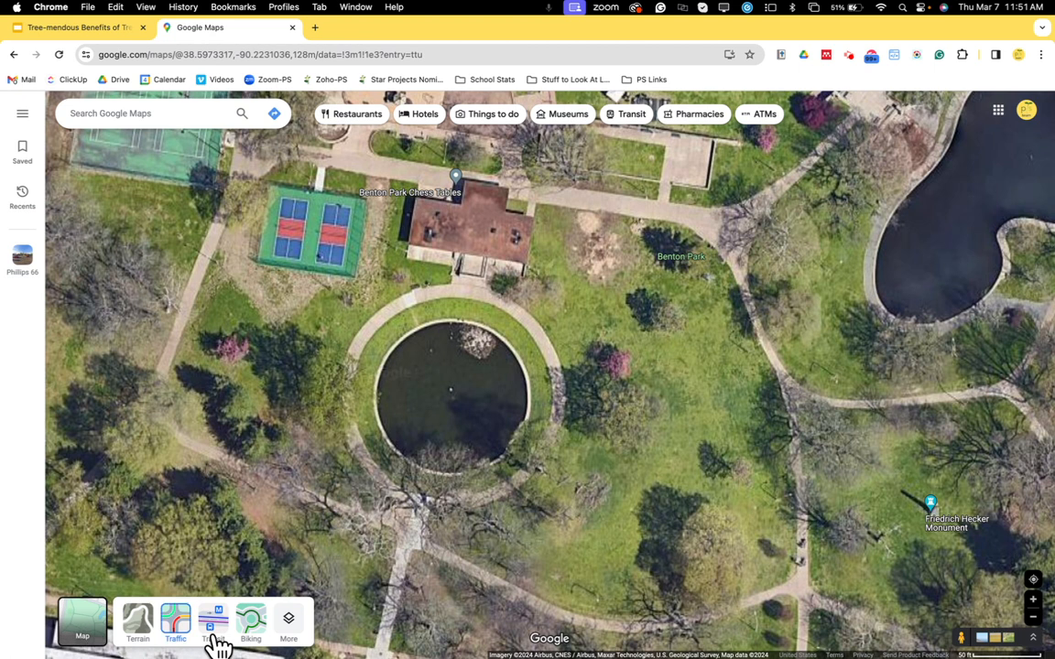
{"action": "left_click", "coordinate": [302, 632]}
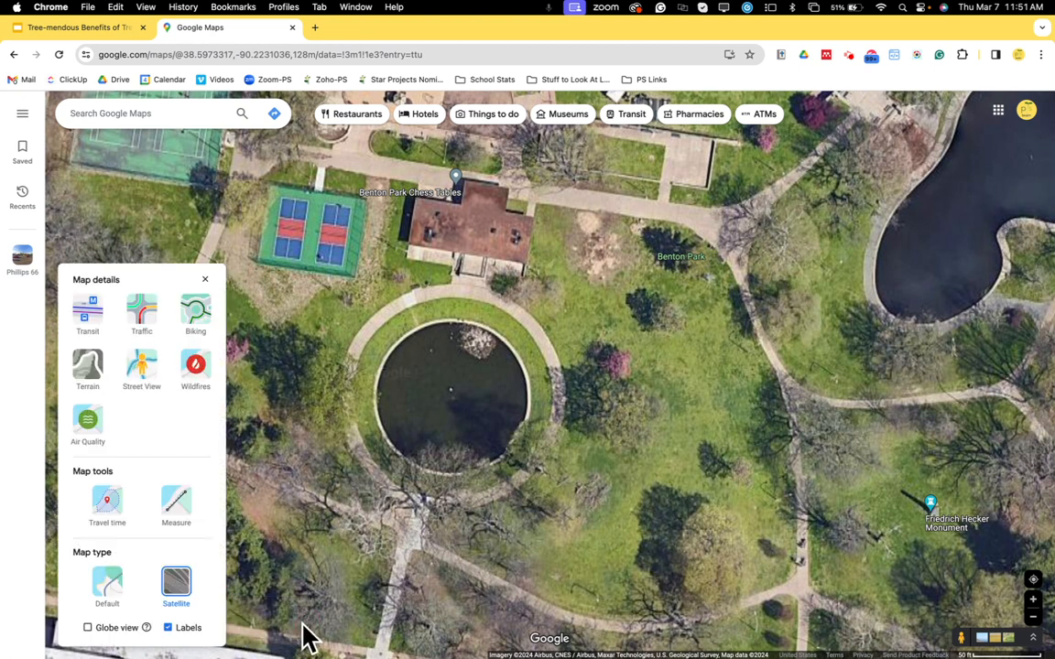
{"action": "left_click", "coordinate": [169, 628]}
{"action": "left_click", "coordinate": [169, 628]}
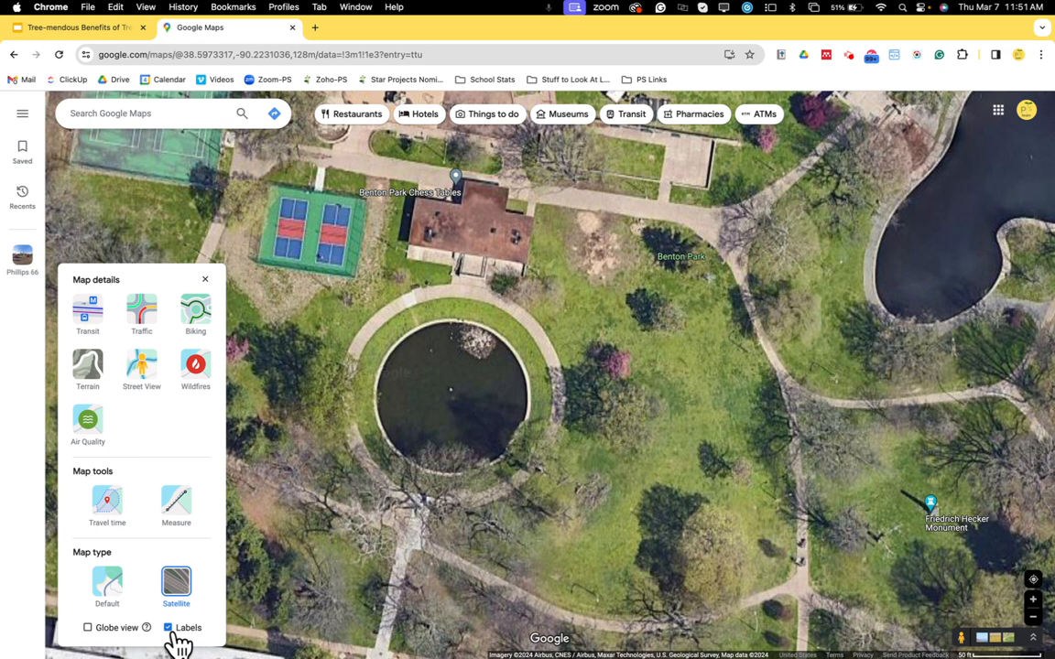
{"action": "left_click", "coordinate": [168, 629]}
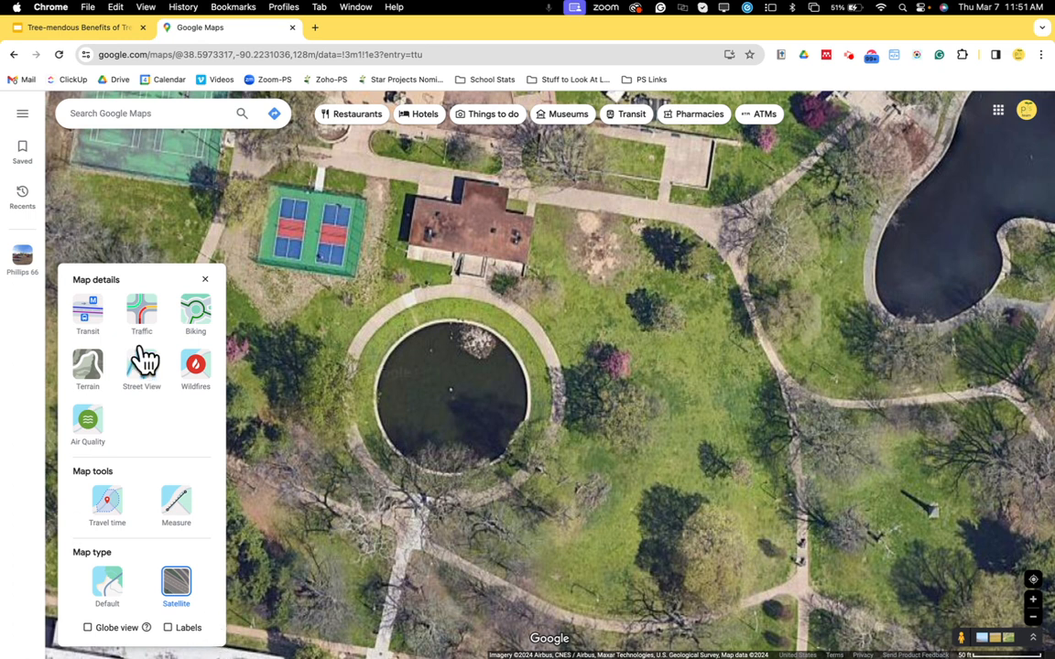
{"action": "left_click", "coordinate": [205, 280]}
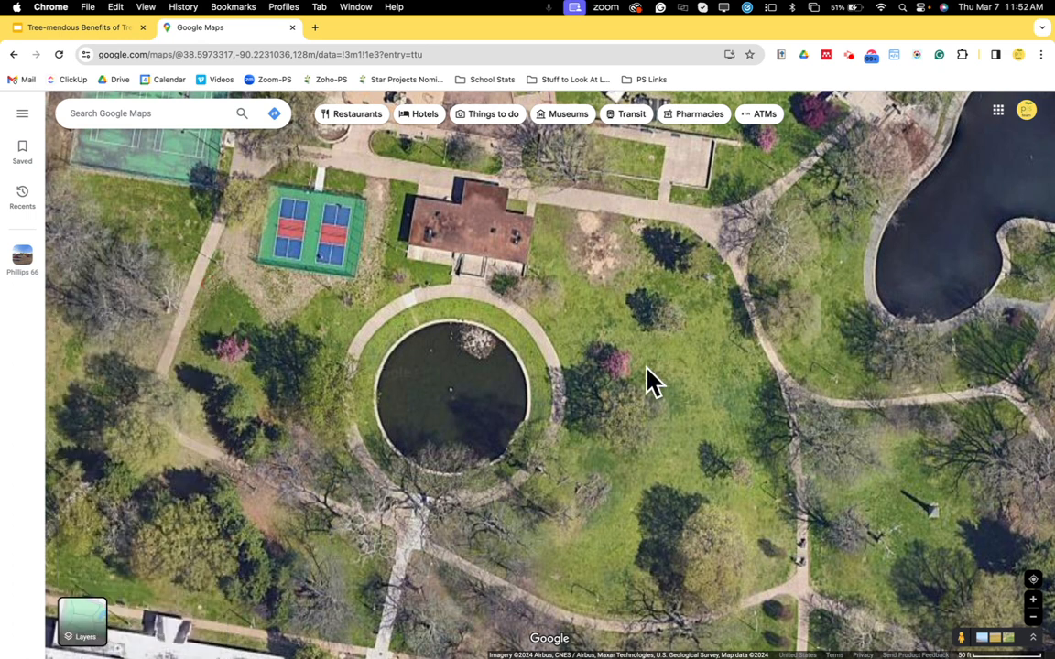
Take a screenshot of the satellite view around the round pond and tennis courts.
{"action": "left_click_drag", "start_coordinate": [652, 382], "coordinate": [673, 379]}
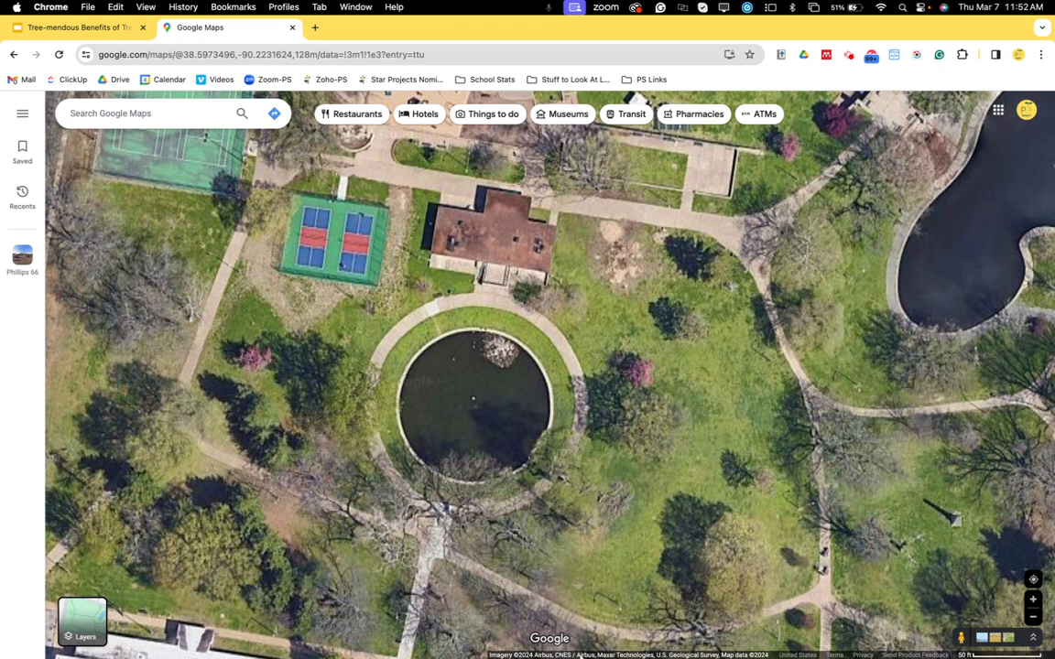
{"action": "key", "text": "super+shift+4"}
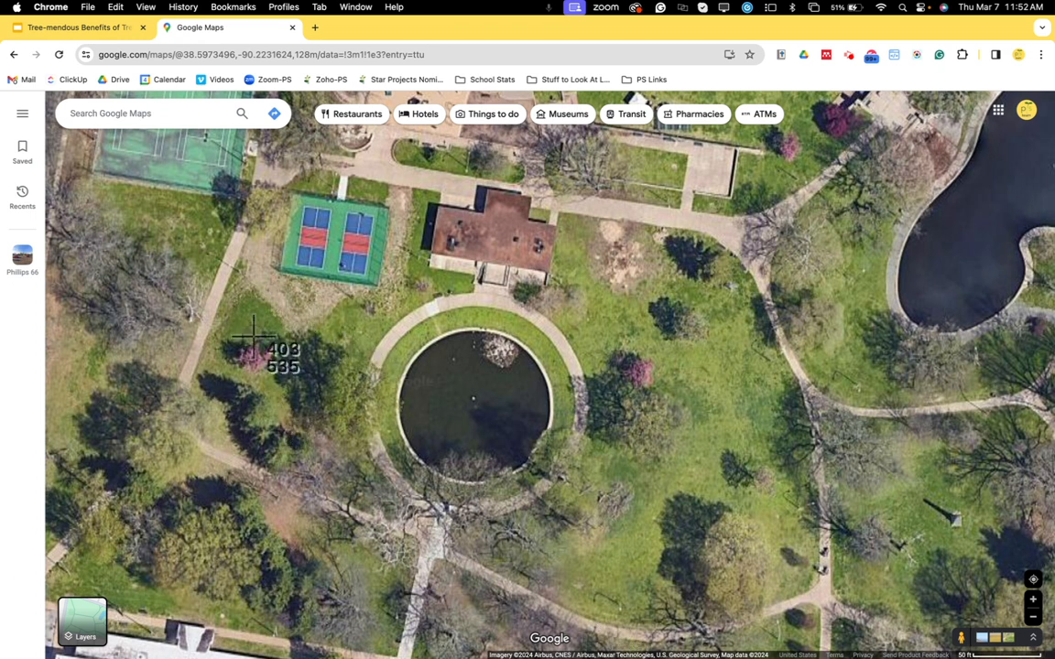
{"action": "left_click_drag", "start_coordinate": [178, 135], "coordinate": [877, 649]}
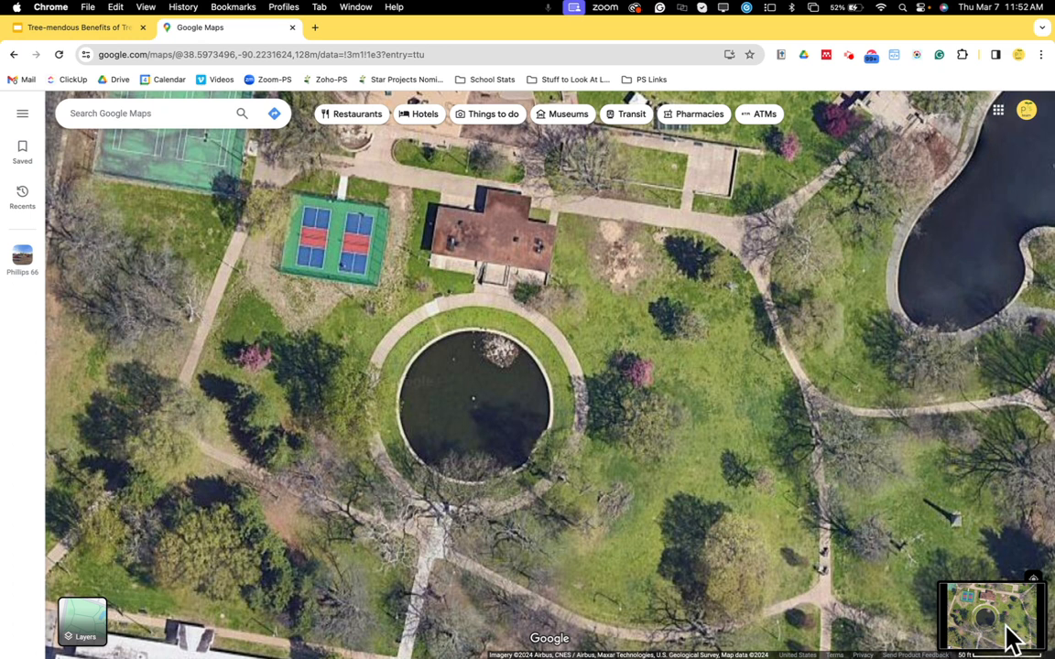
Switch to the Tree-mendous Benefits of Trees slides and upload the newest screenshot into the slide's image placeholder.
{"action": "left_click", "coordinate": [98, 35]}
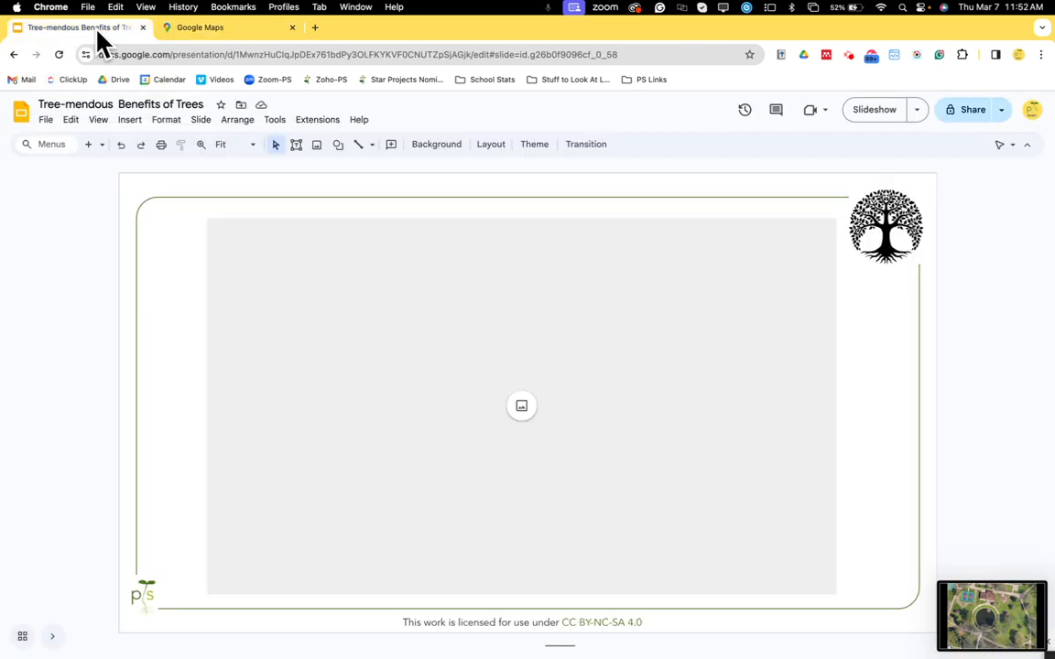
{"action": "left_click", "coordinate": [522, 407]}
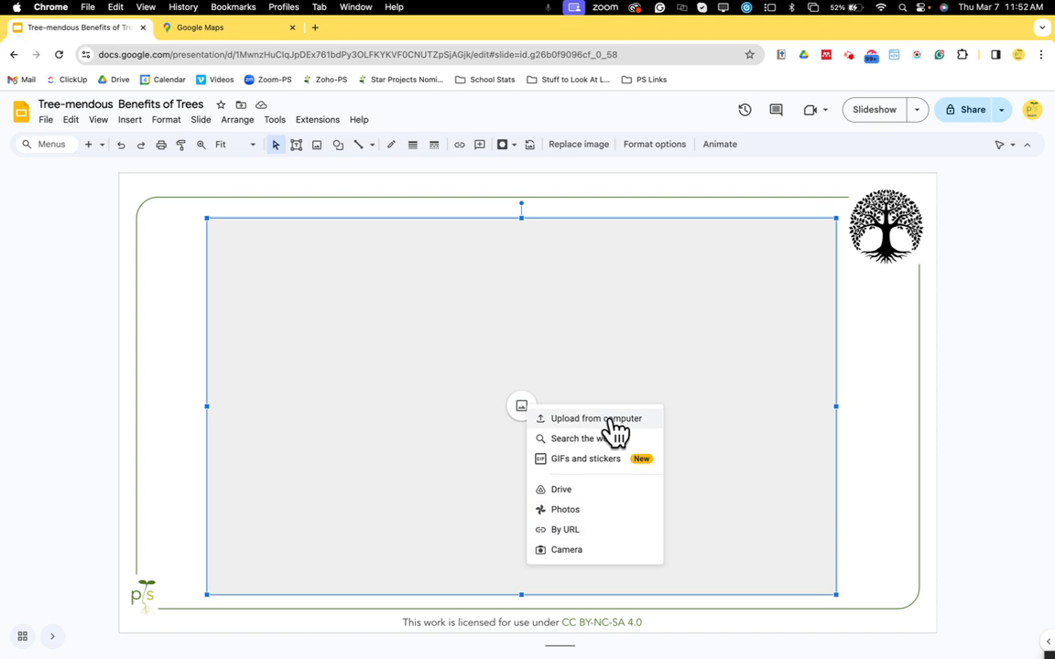
{"action": "left_click", "coordinate": [614, 419]}
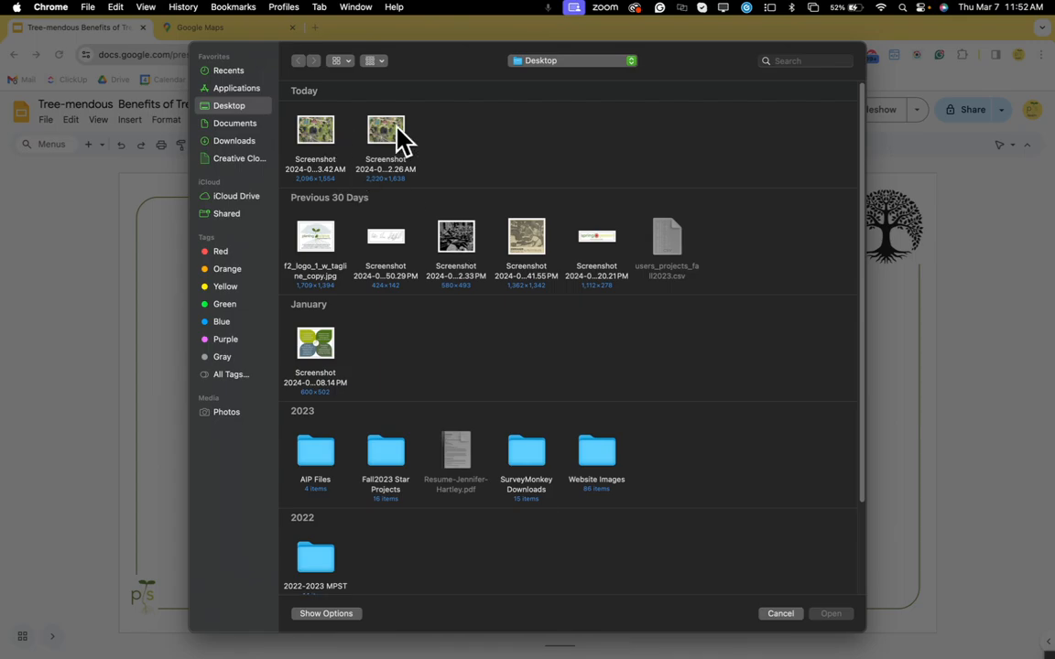
{"action": "left_click", "coordinate": [321, 140]}
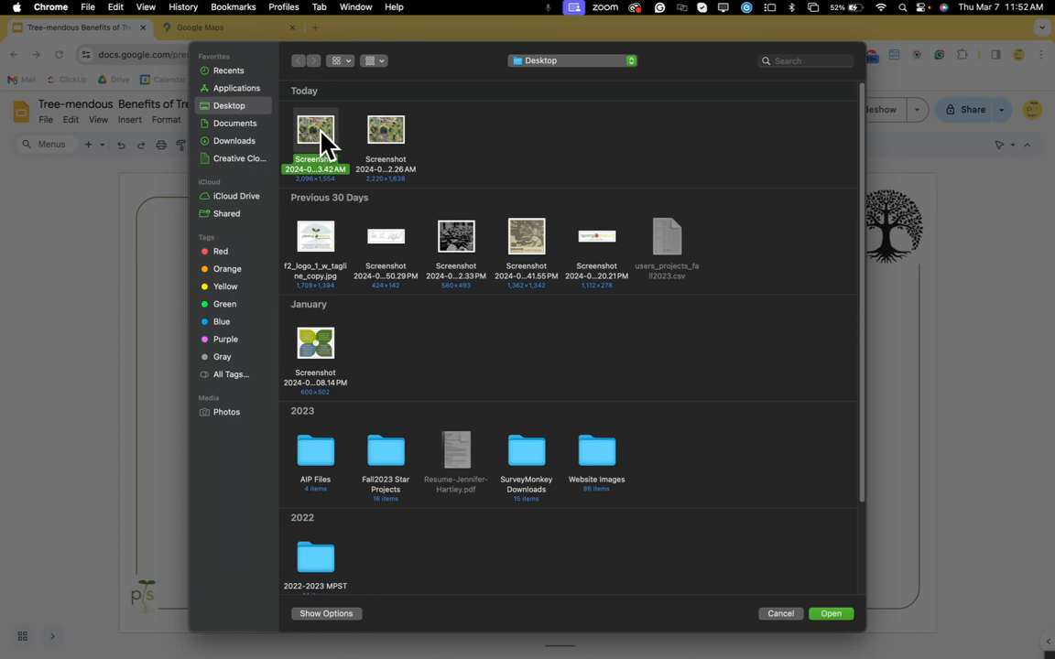
{"action": "left_click", "coordinate": [839, 615]}
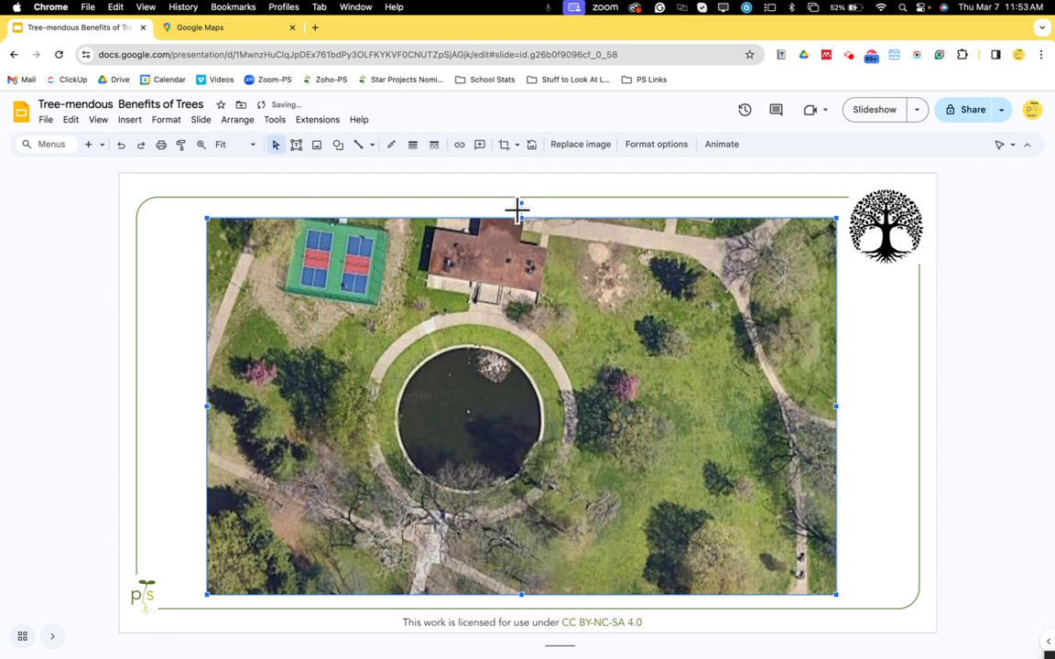
Try to stretch the image's top edge up to the slide's border line.
{"action": "left_click_drag", "start_coordinate": [523, 218], "coordinate": [523, 197]}
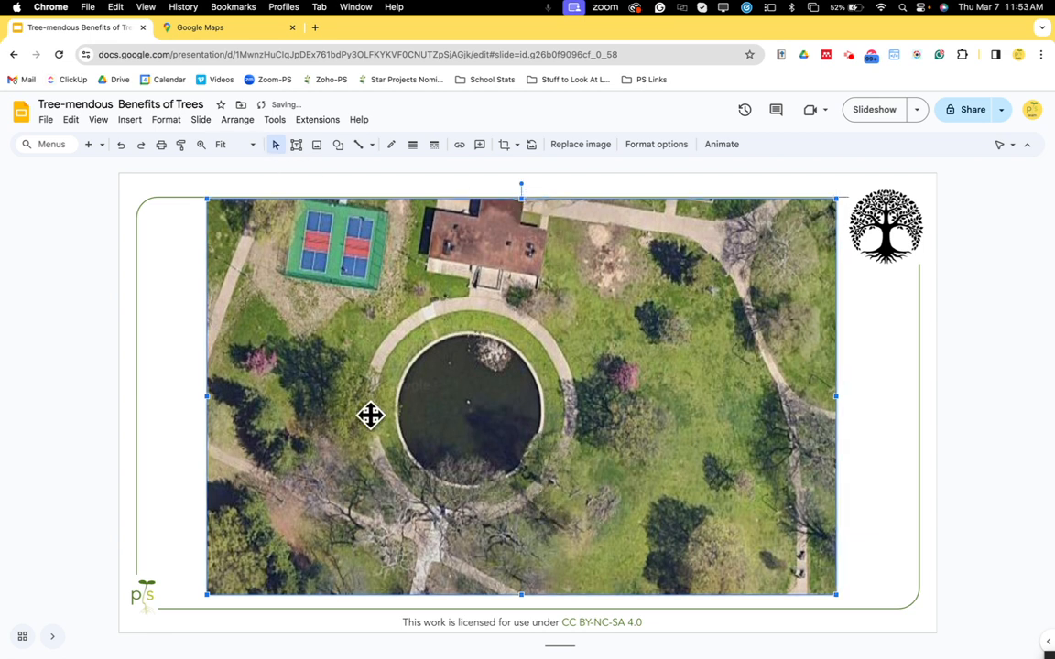
{"action": "key", "text": "super+z"}
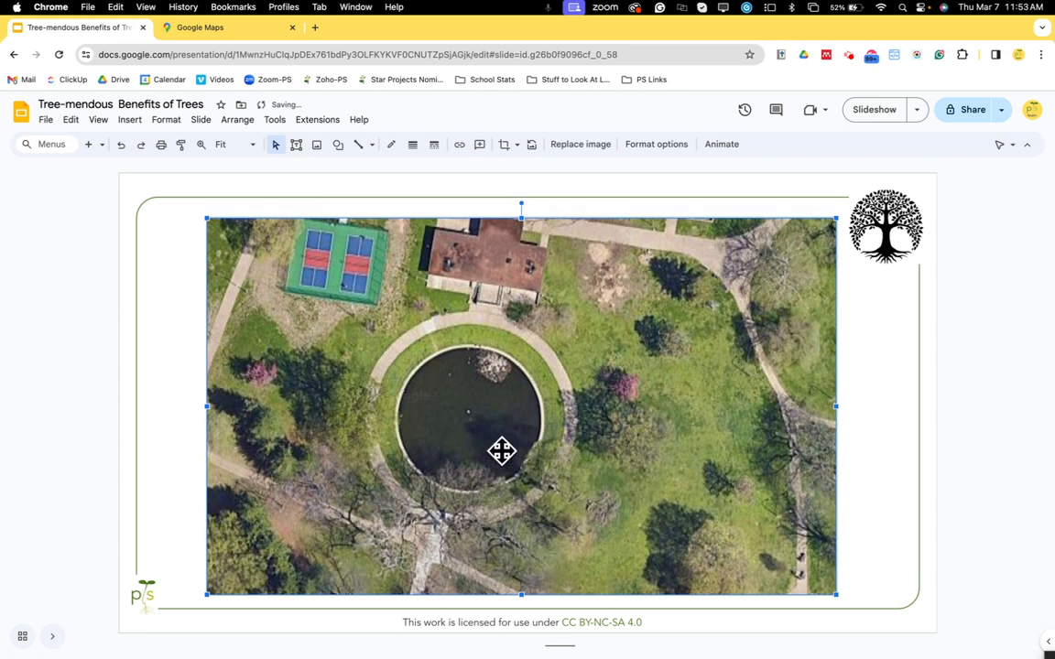
Crop the image to reveal more map above and below, extending its top to the border line.
{"action": "right_click", "coordinate": [487, 293]}
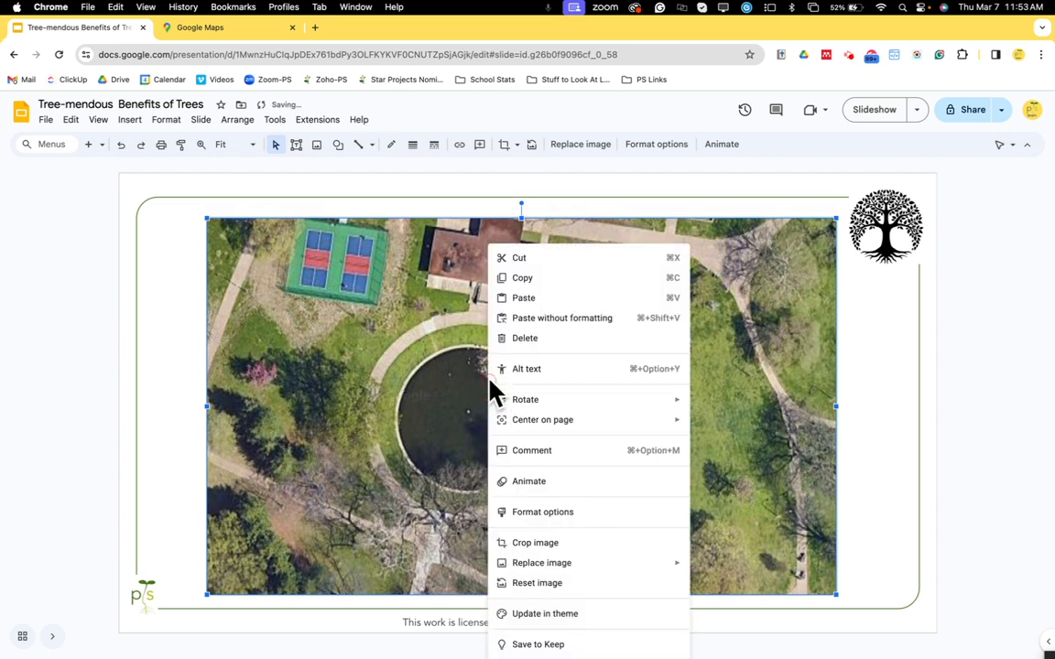
{"action": "left_click", "coordinate": [503, 145]}
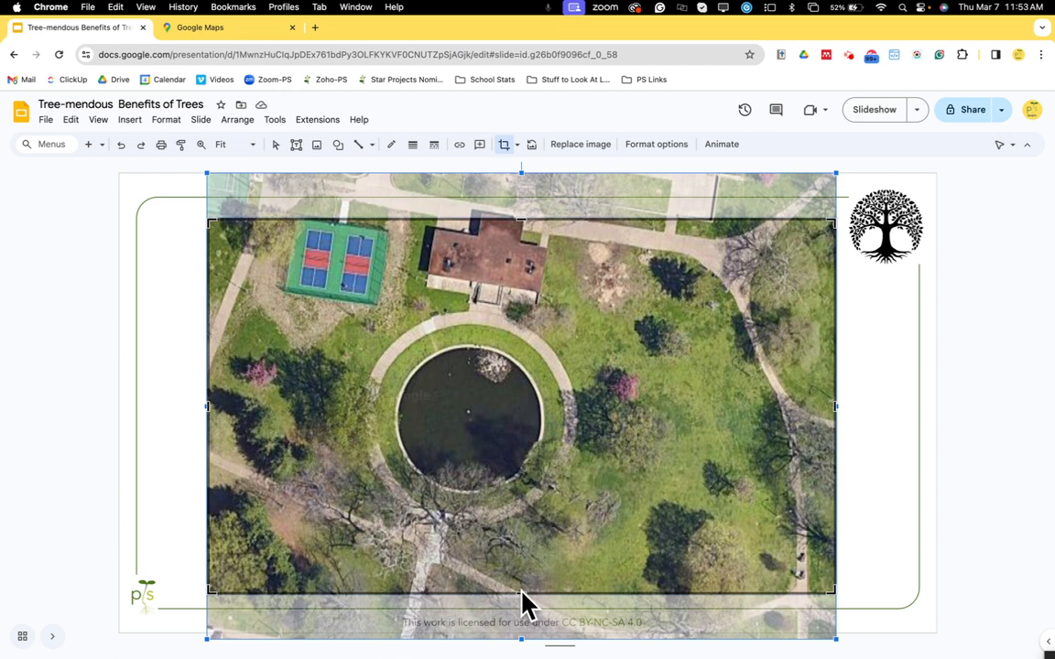
{"action": "left_click_drag", "start_coordinate": [522, 597], "coordinate": [527, 620]}
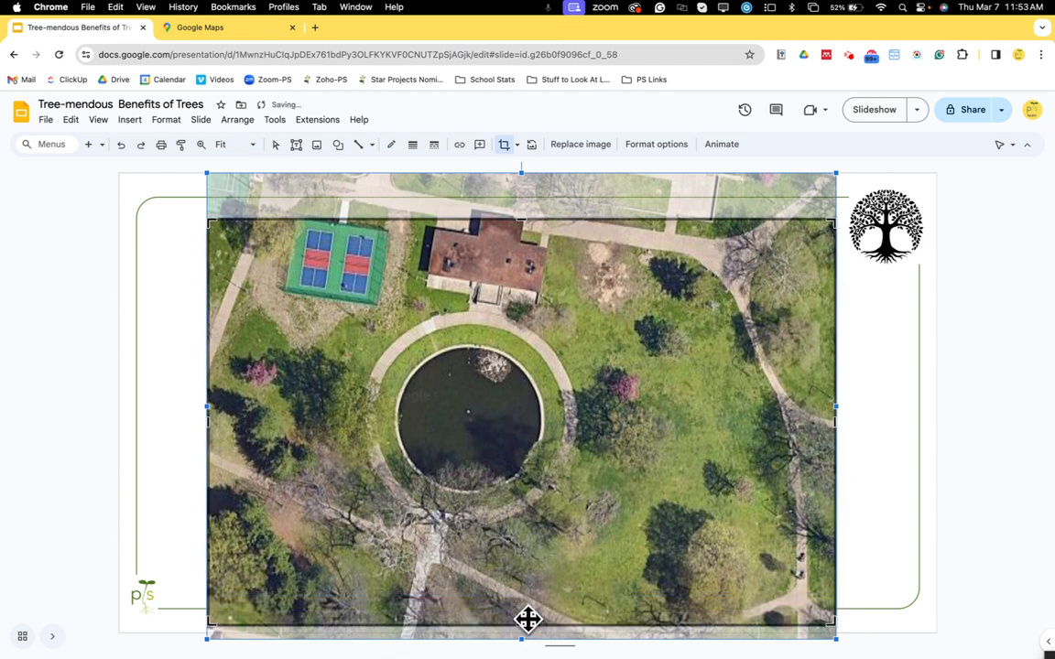
{"action": "left_click", "coordinate": [523, 220]}
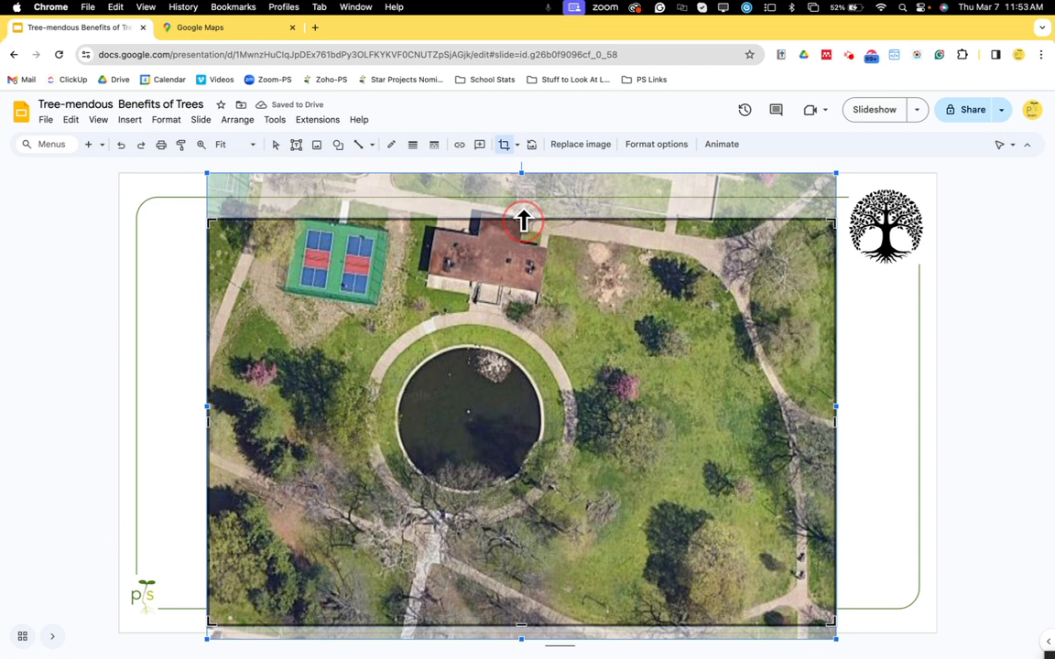
{"action": "left_click_drag", "start_coordinate": [523, 220], "coordinate": [523, 203]}
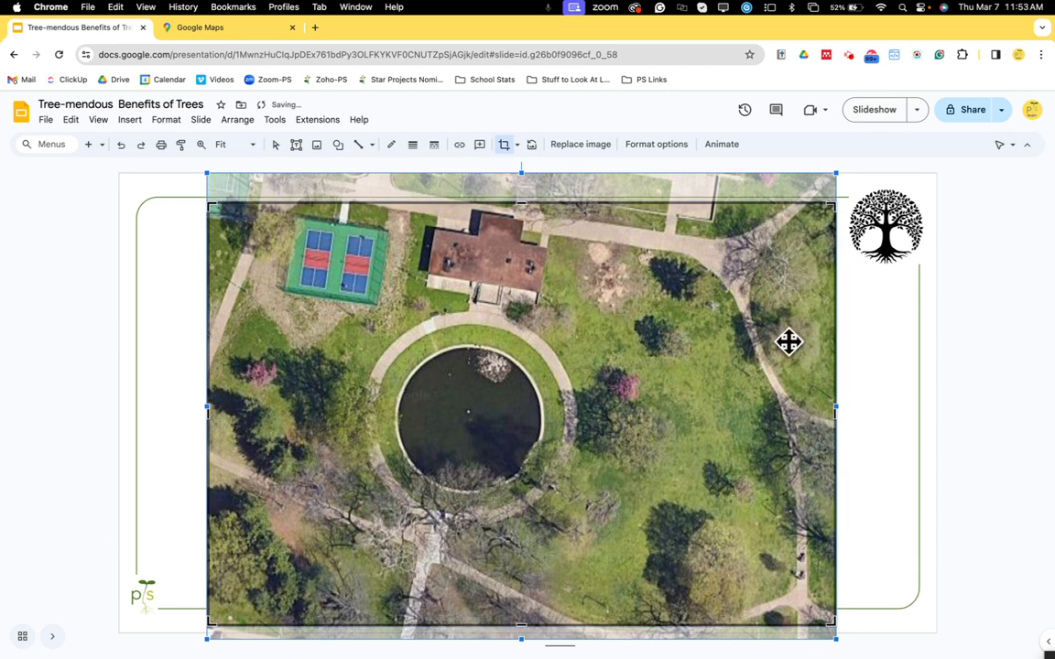
{"action": "left_click", "coordinate": [891, 425]}
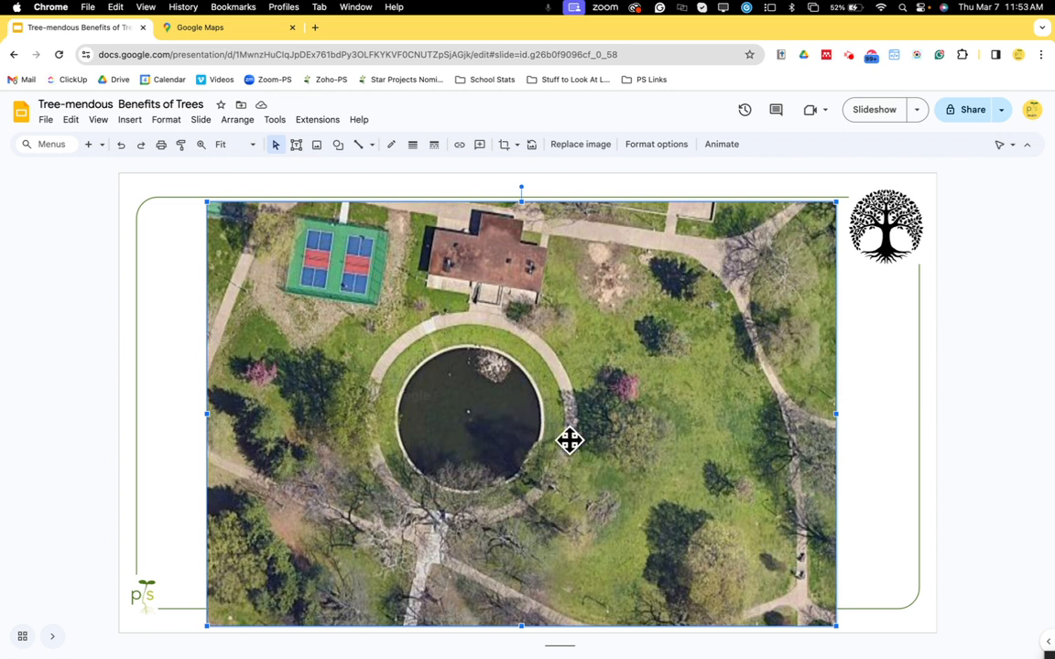
Move the map image slightly up so its top meets the border line.
{"action": "left_click_drag", "start_coordinate": [610, 512], "coordinate": [608, 498]}
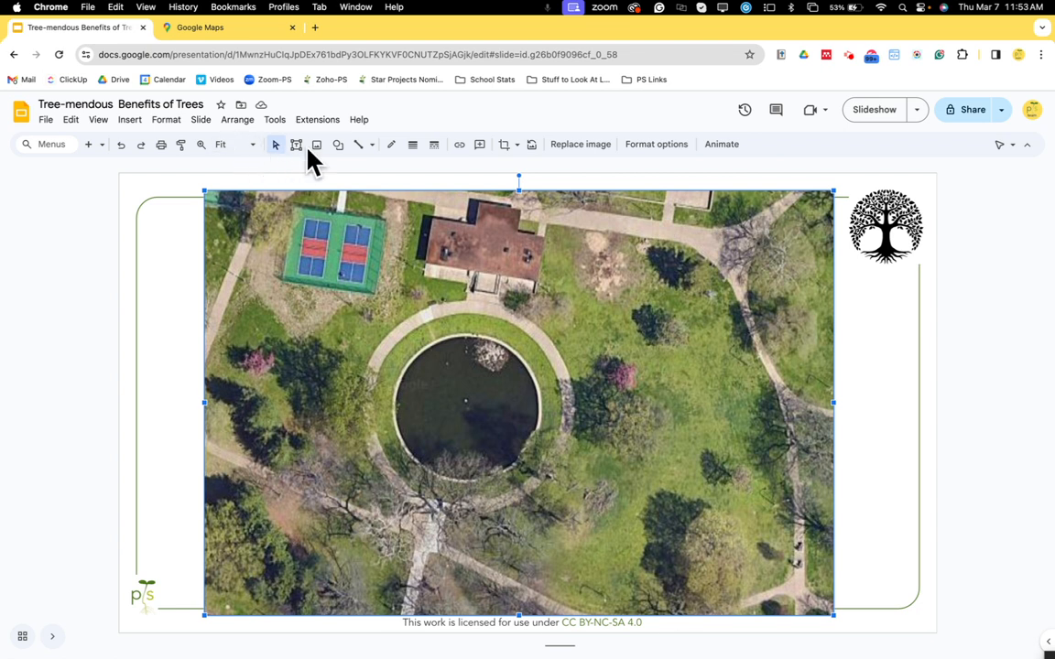
Draw a small oval on the lawn to the right of the building and enter 1 inside it.
{"action": "left_click", "coordinate": [339, 146]}
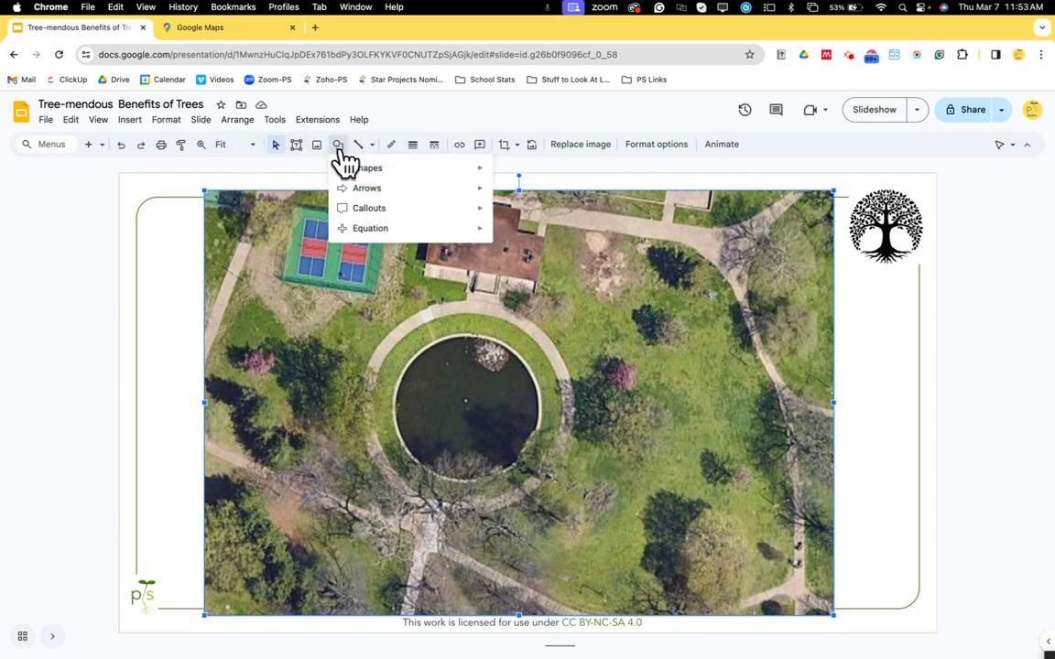
{"action": "mouse_move", "coordinate": [395, 174]}
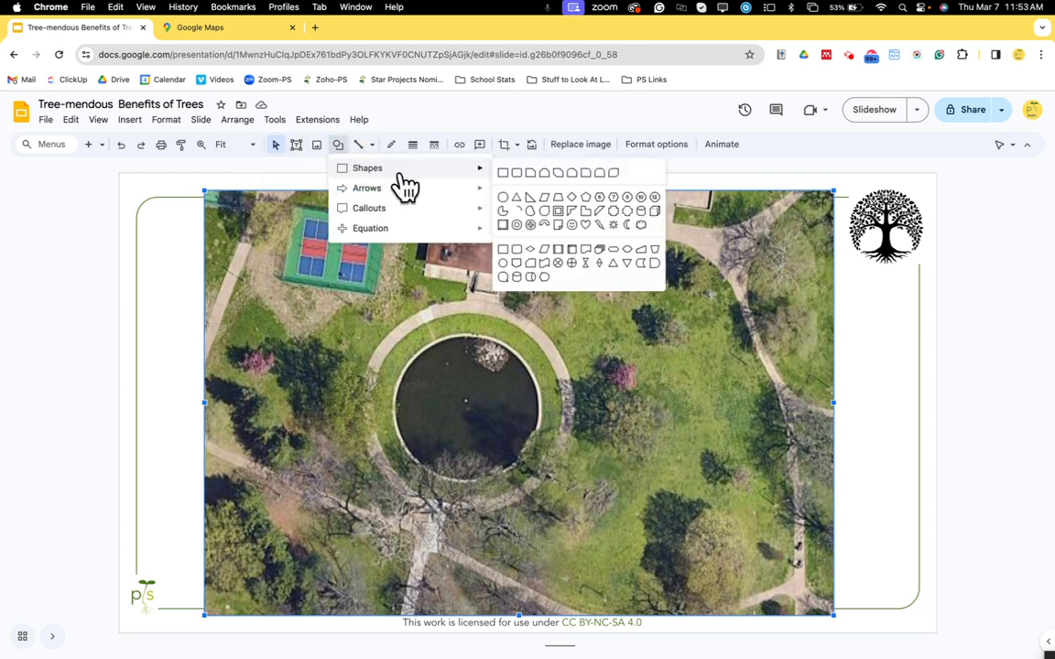
{"action": "left_click", "coordinate": [503, 198]}
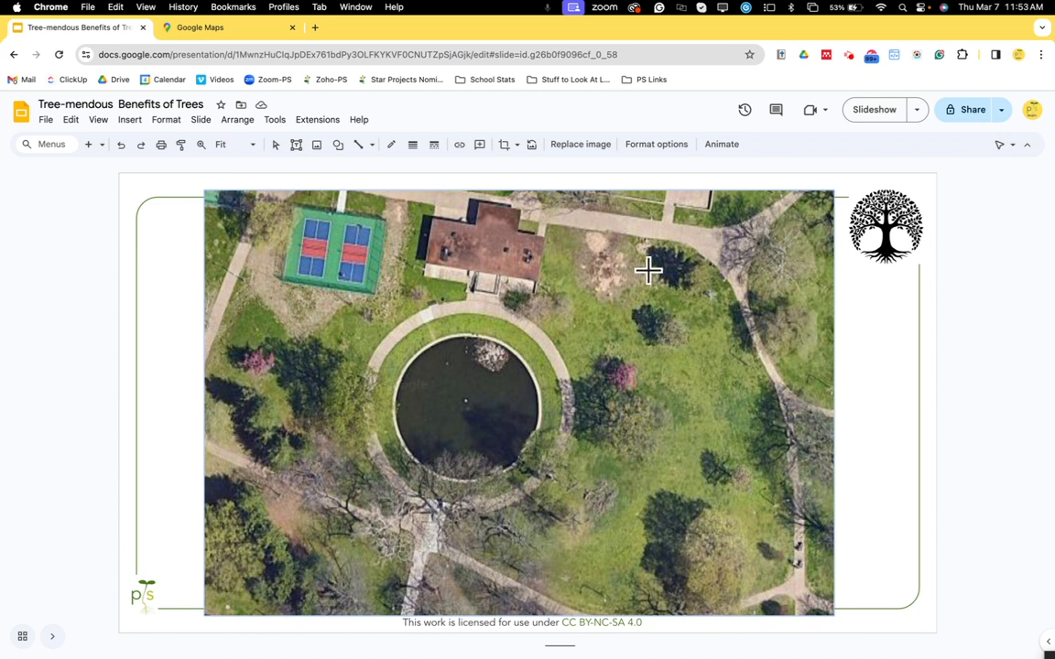
{"action": "left_click_drag", "start_coordinate": [642, 248], "coordinate": [688, 284]}
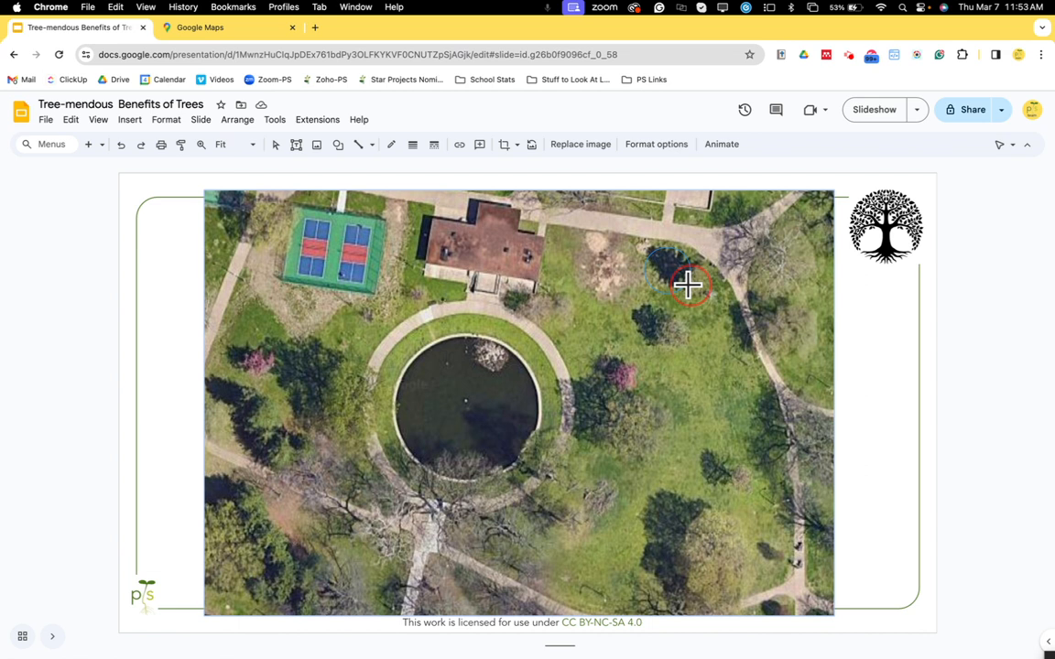
{"action": "left_click_drag", "start_coordinate": [687, 285], "coordinate": [689, 286]}
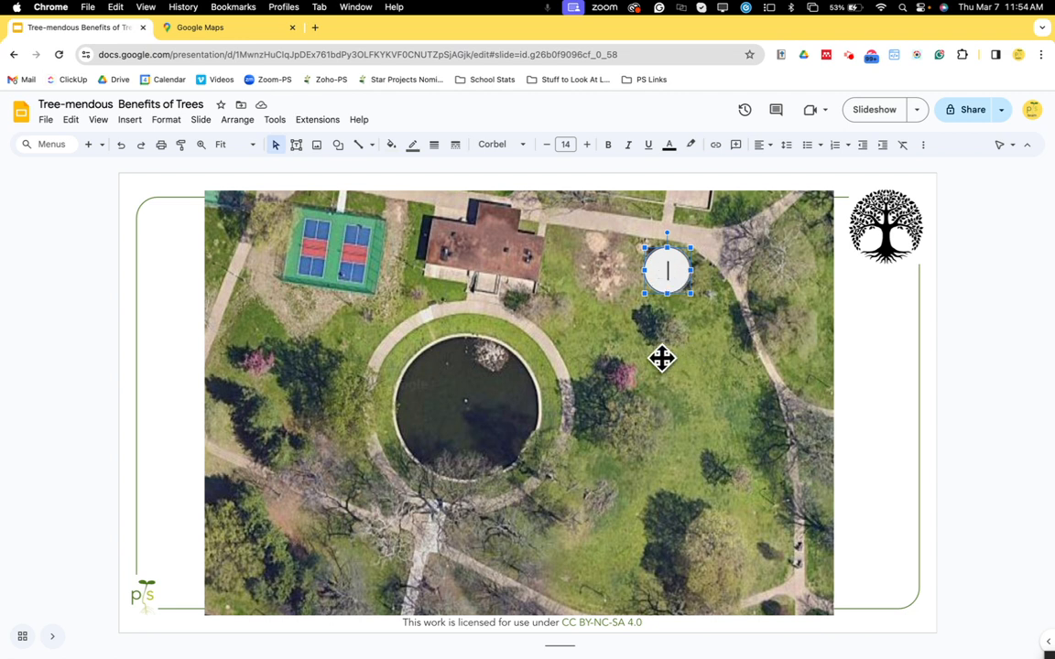
{"action": "type", "text": "1"}
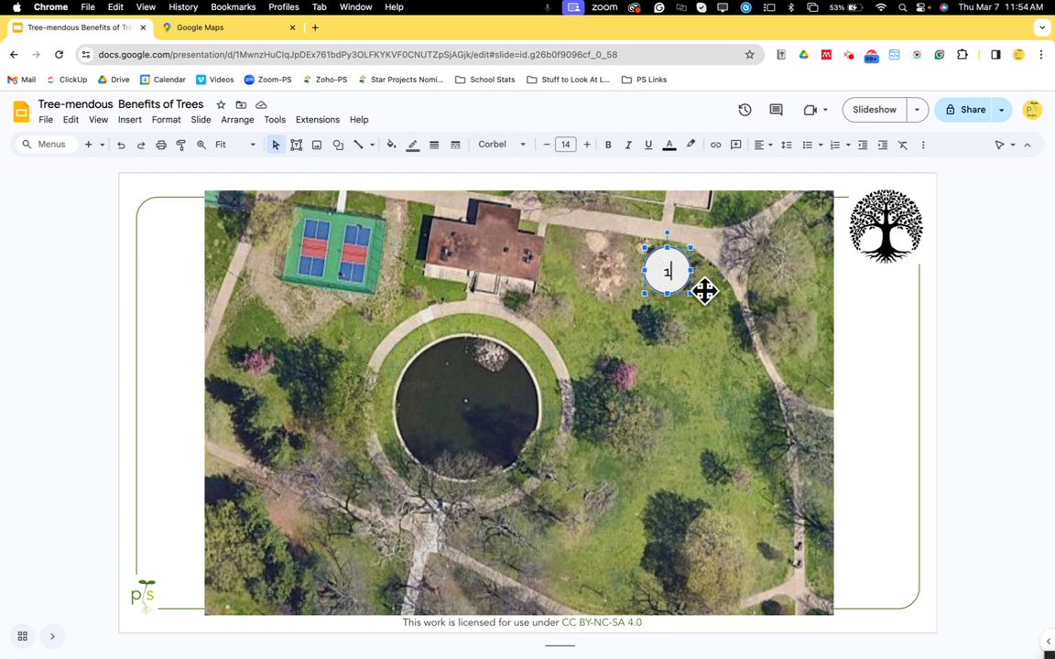
Set the font of the number 1 to Arial.
{"action": "double_click", "coordinate": [667, 271]}
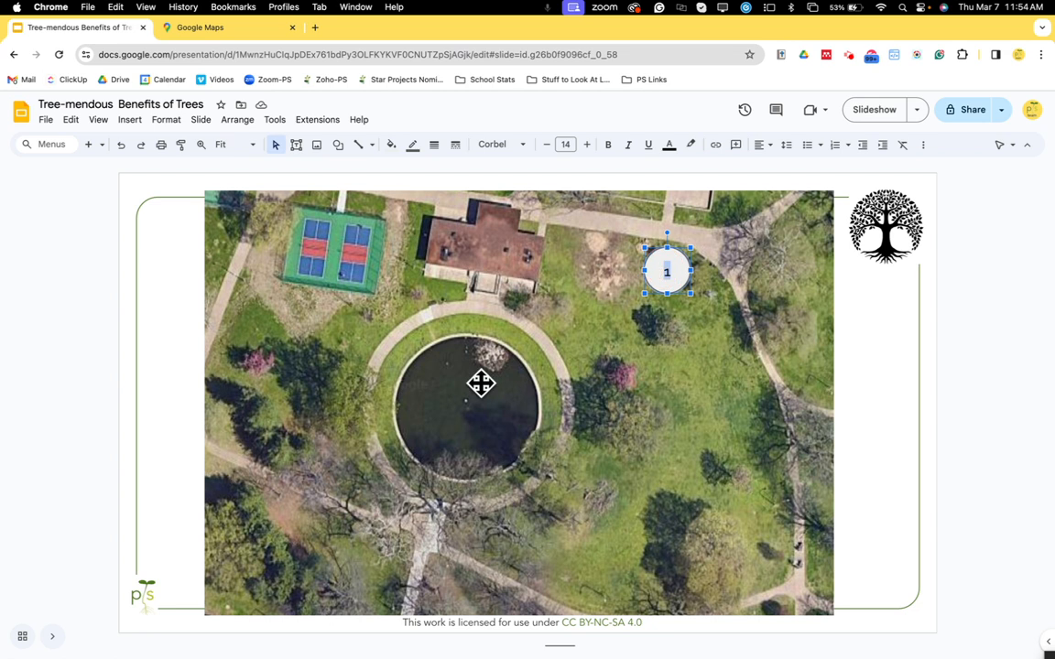
{"action": "left_click", "coordinate": [522, 147]}
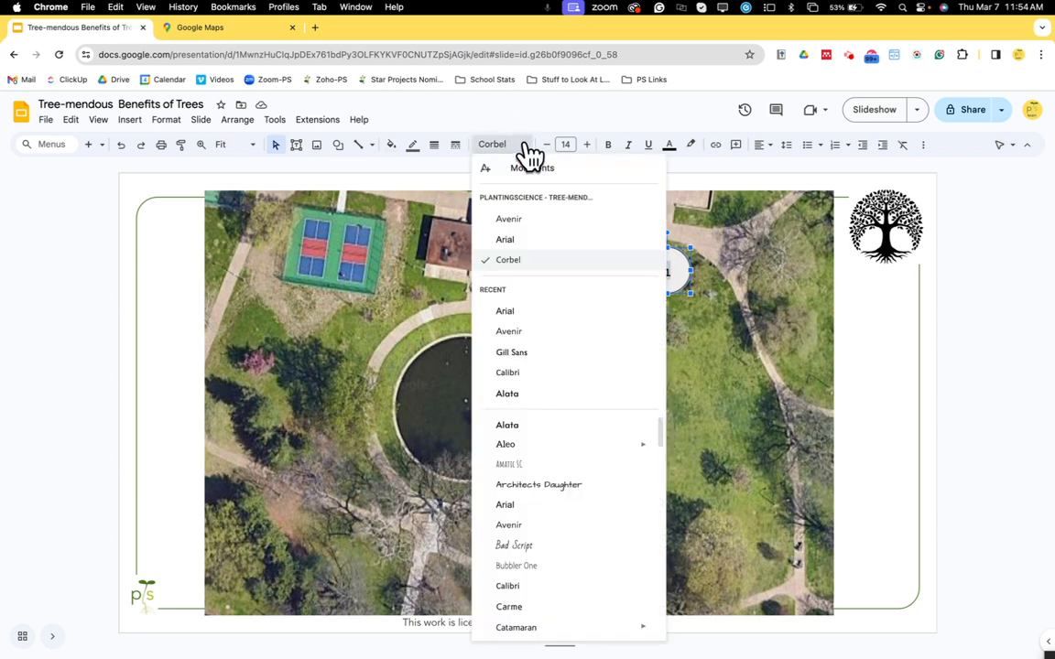
{"action": "left_click", "coordinate": [516, 242]}
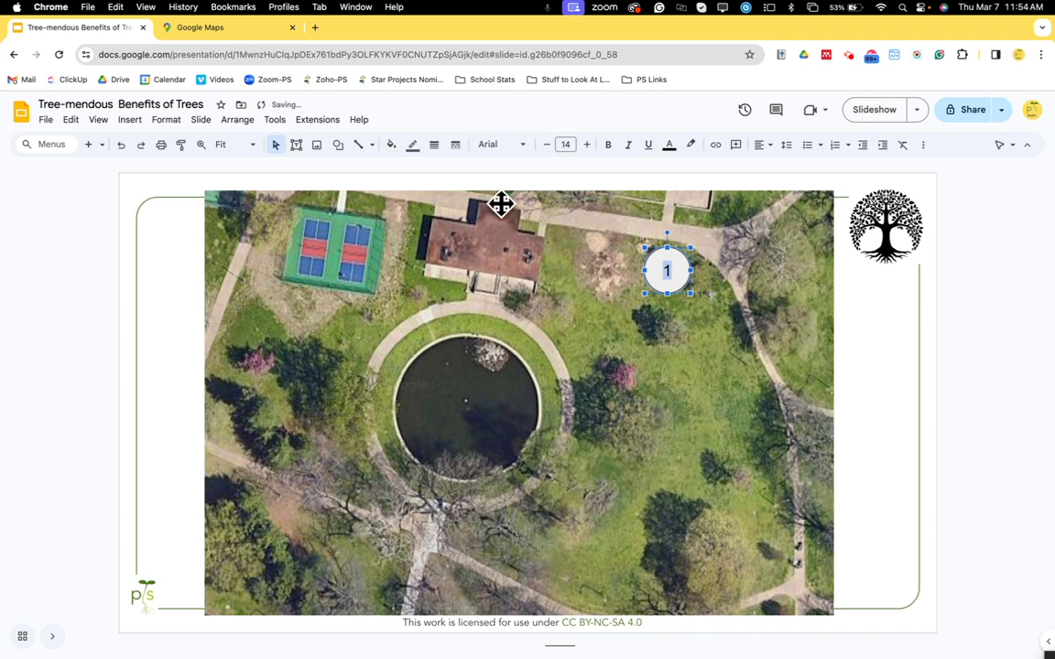
{"action": "left_click", "coordinate": [523, 154]}
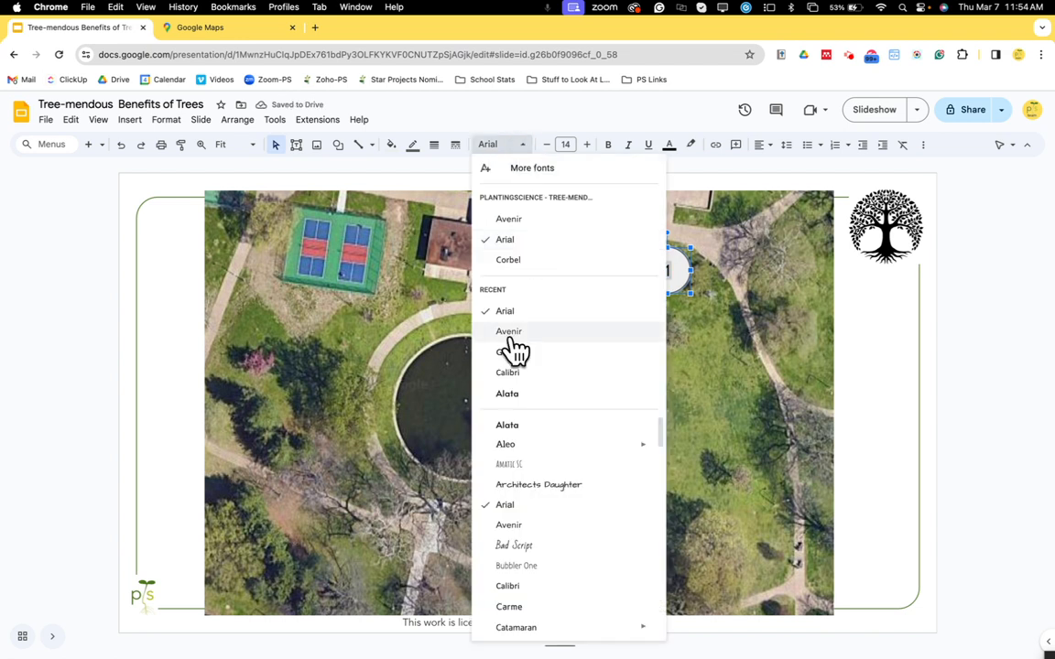
{"action": "left_click", "coordinate": [511, 334]}
{"action": "left_click", "coordinate": [522, 146]}
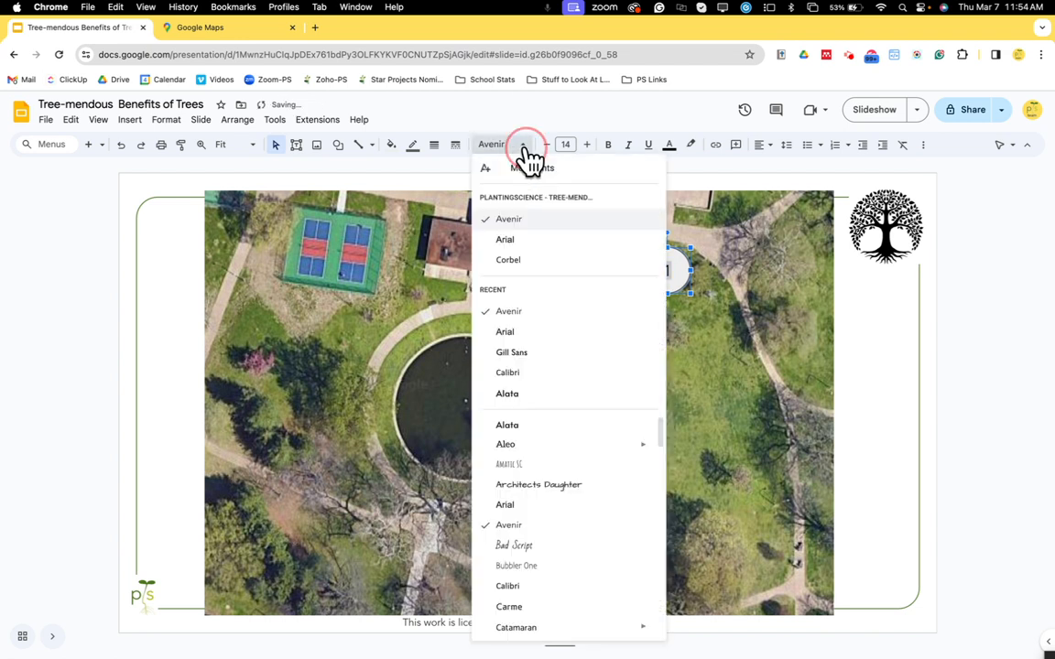
{"action": "left_click", "coordinate": [529, 240]}
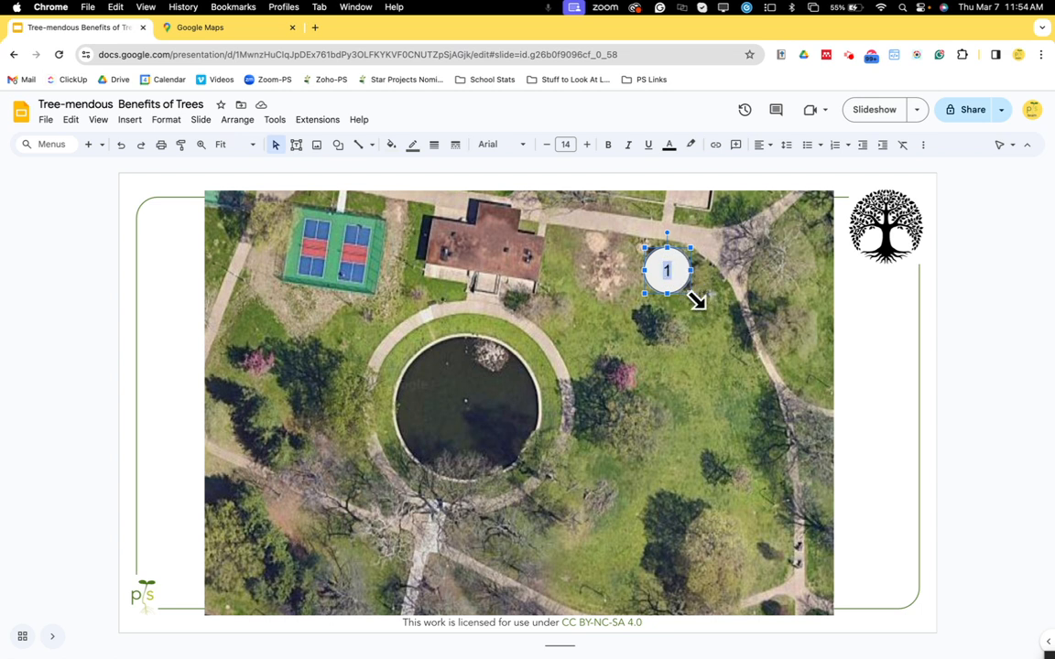
Resize the numbered circle smaller from its corner.
{"action": "left_click", "coordinate": [676, 280]}
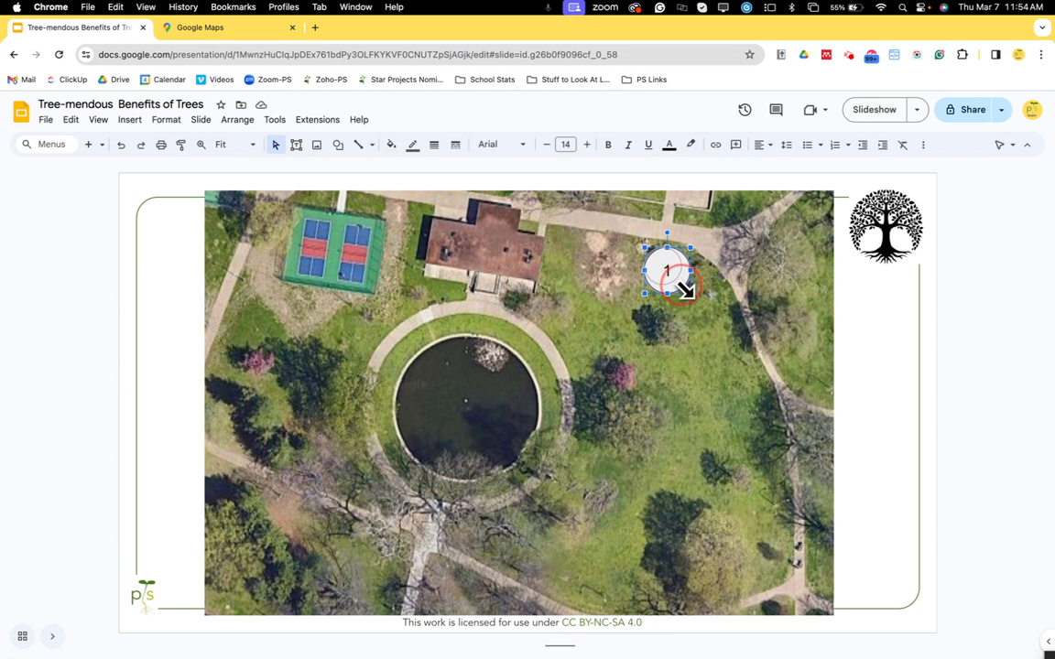
{"action": "left_click_drag", "start_coordinate": [685, 291], "coordinate": [677, 277]}
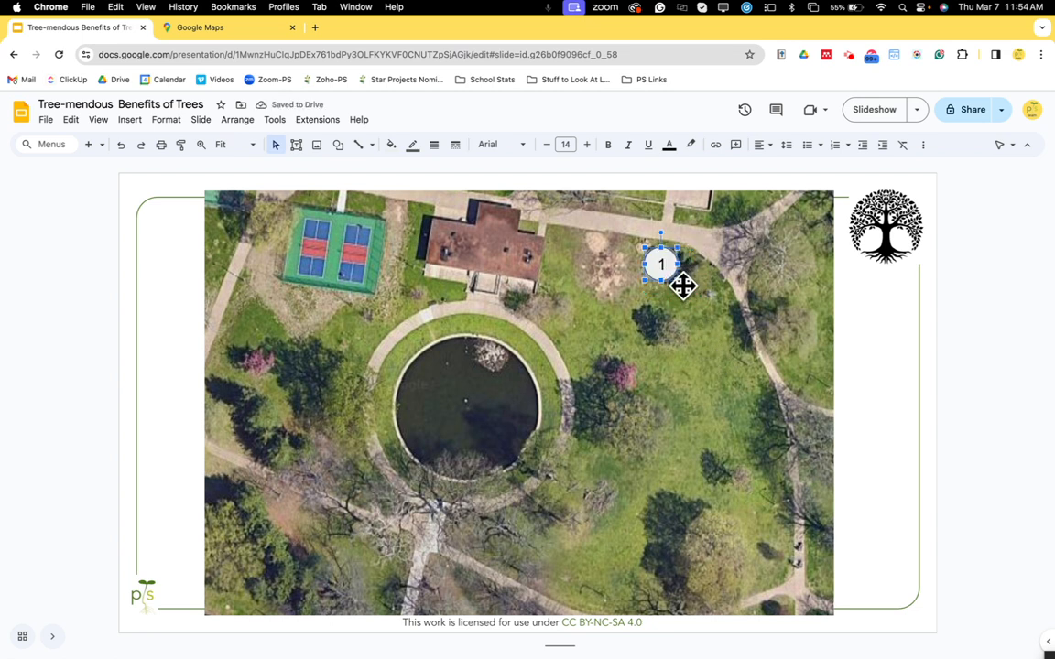
{"action": "left_click_drag", "start_coordinate": [682, 287], "coordinate": [673, 271]}
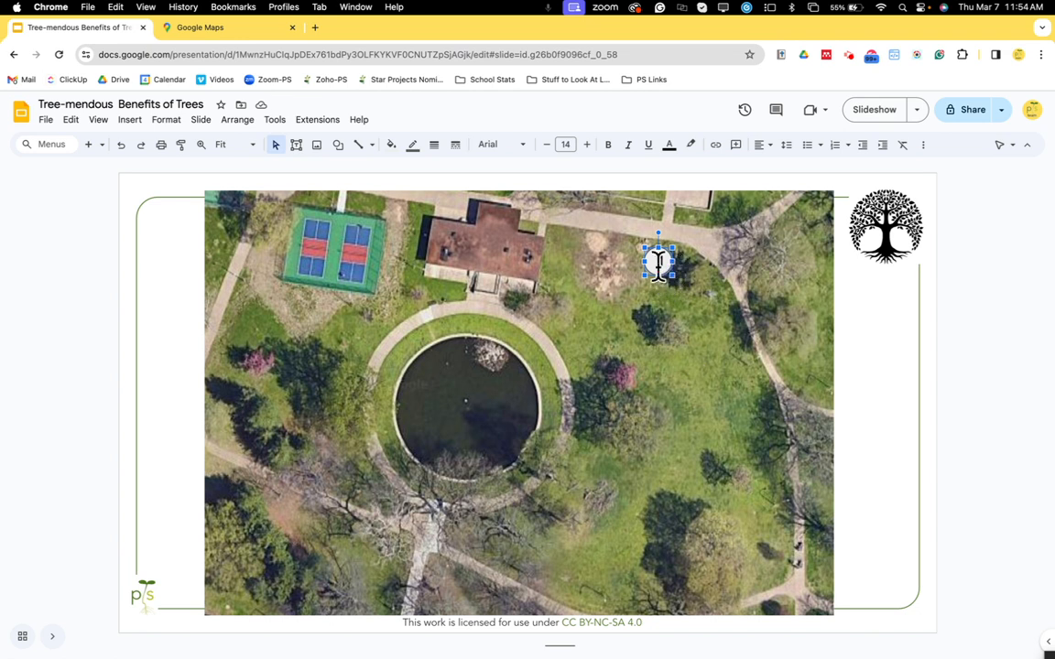
Set the circle's text padding to 0 in the Text fitting format options.
{"action": "right_click", "coordinate": [657, 260]}
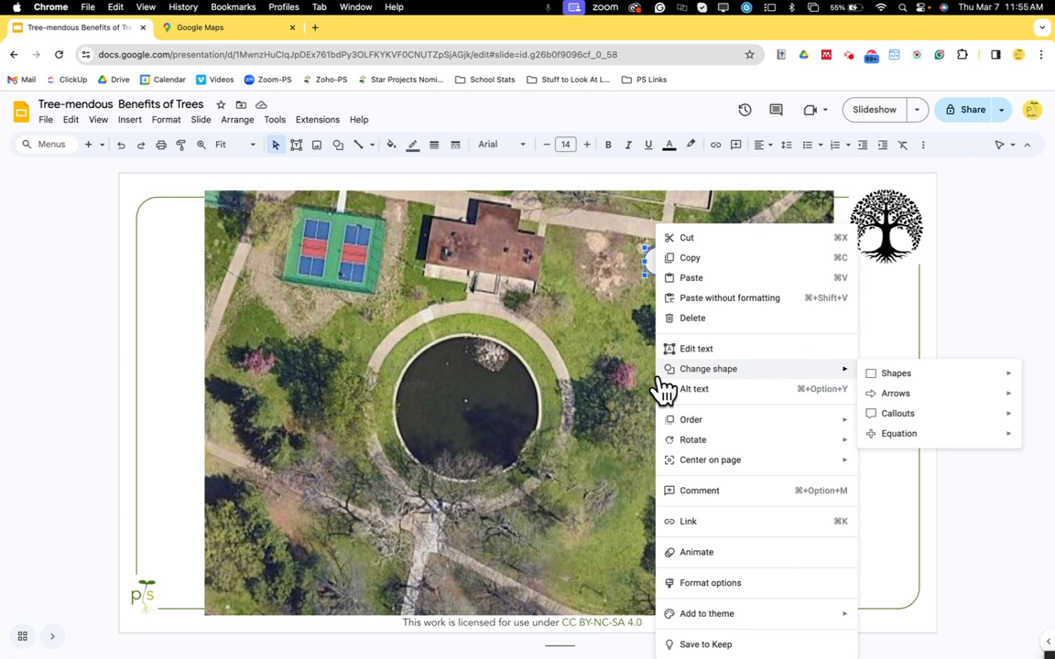
{"action": "left_click", "coordinate": [733, 590]}
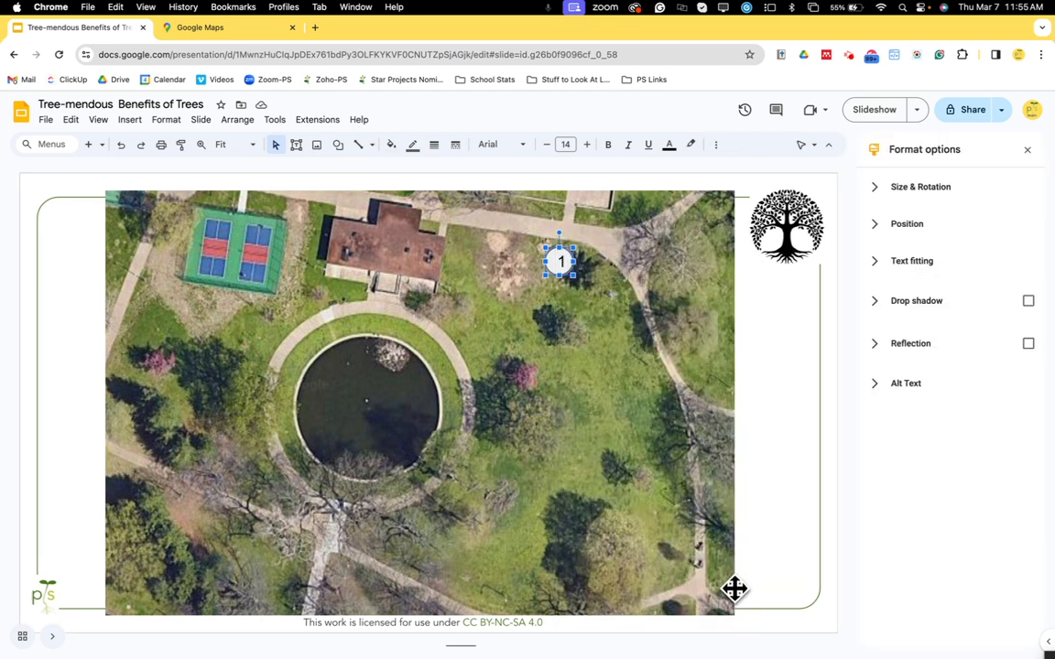
{"action": "left_click", "coordinate": [924, 279]}
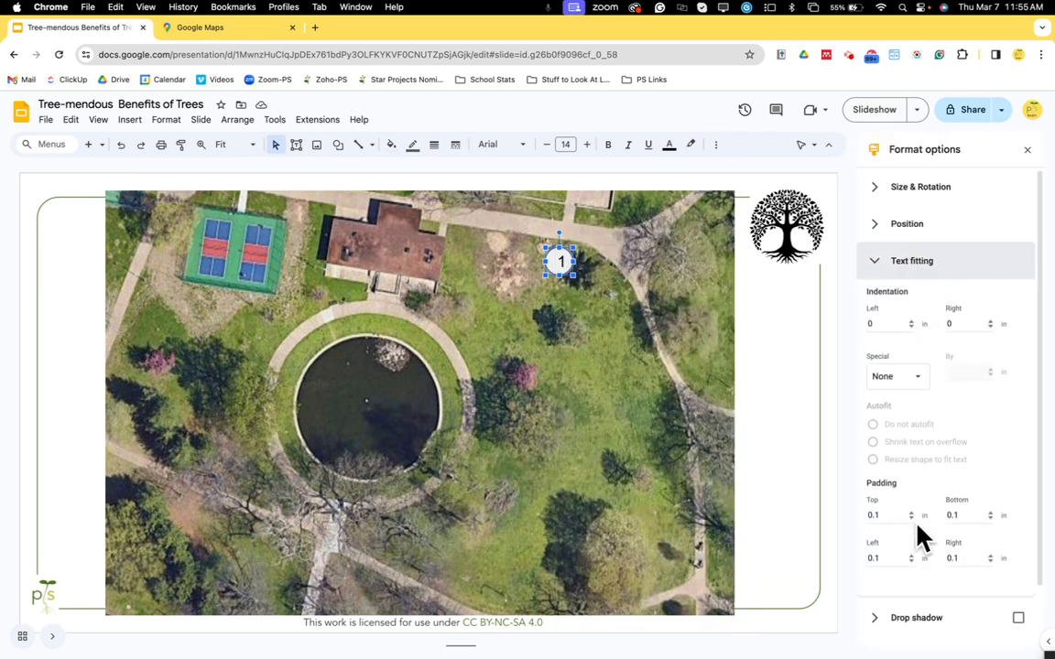
{"action": "left_click", "coordinate": [912, 519]}
{"action": "left_click", "coordinate": [990, 518]}
{"action": "left_click", "coordinate": [911, 562]}
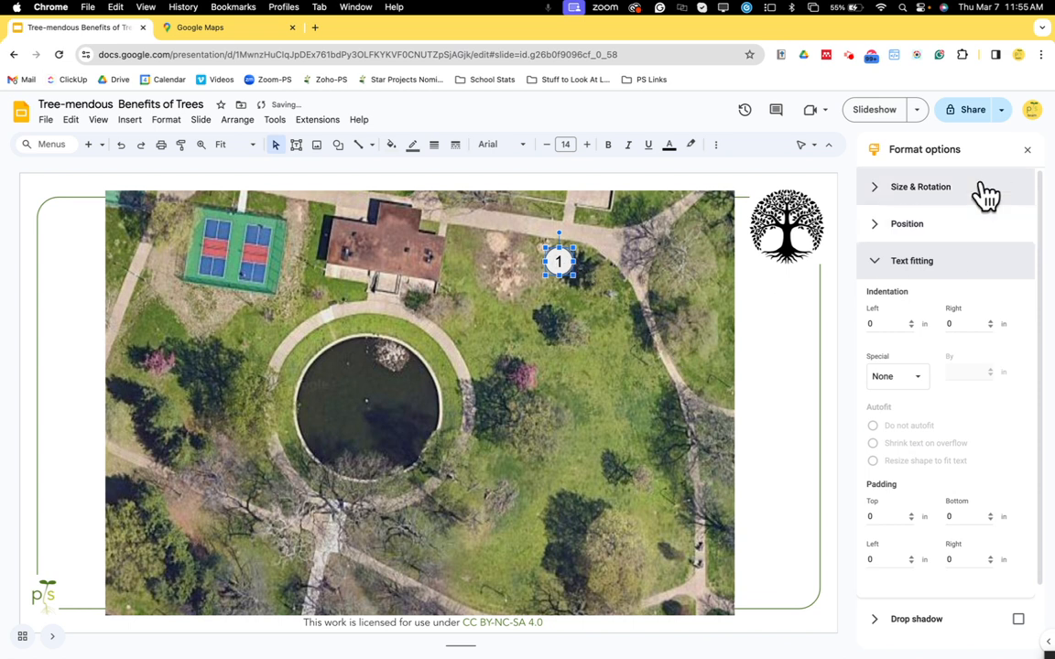
{"action": "left_click", "coordinate": [1027, 150]}
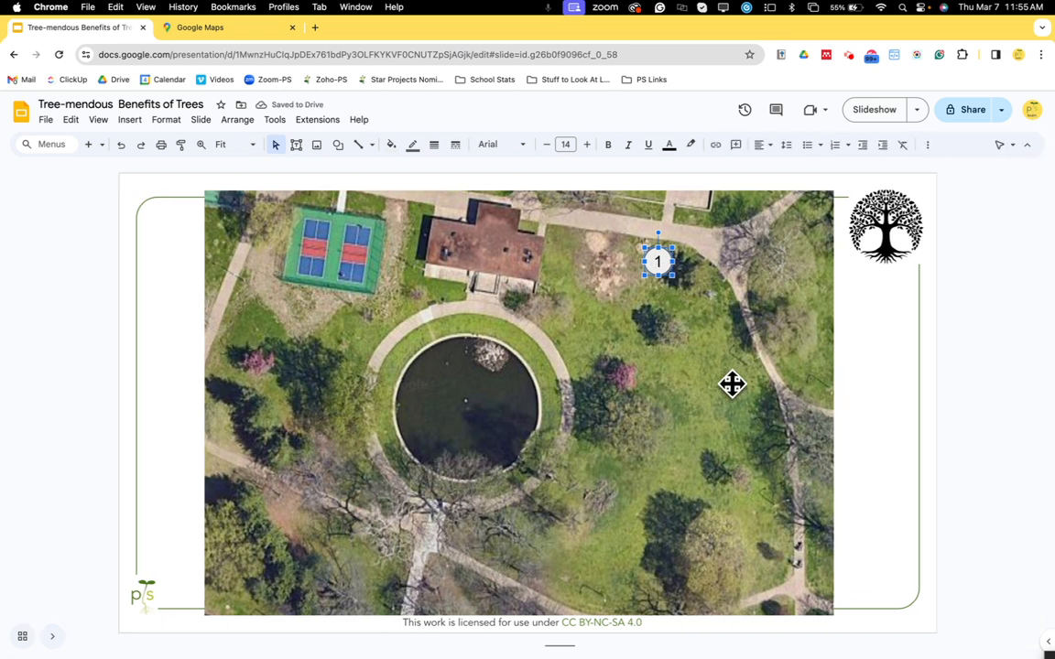
Move the numbered circle slightly right onto the dark tree near the path.
{"action": "left_click", "coordinate": [698, 349]}
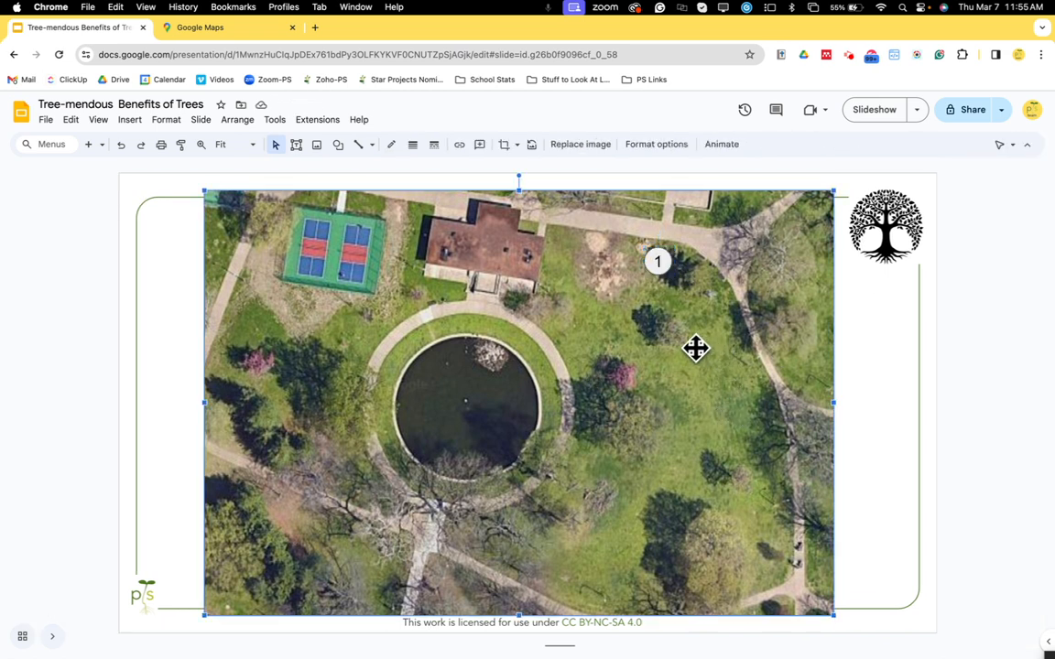
{"action": "left_click", "coordinate": [659, 264]}
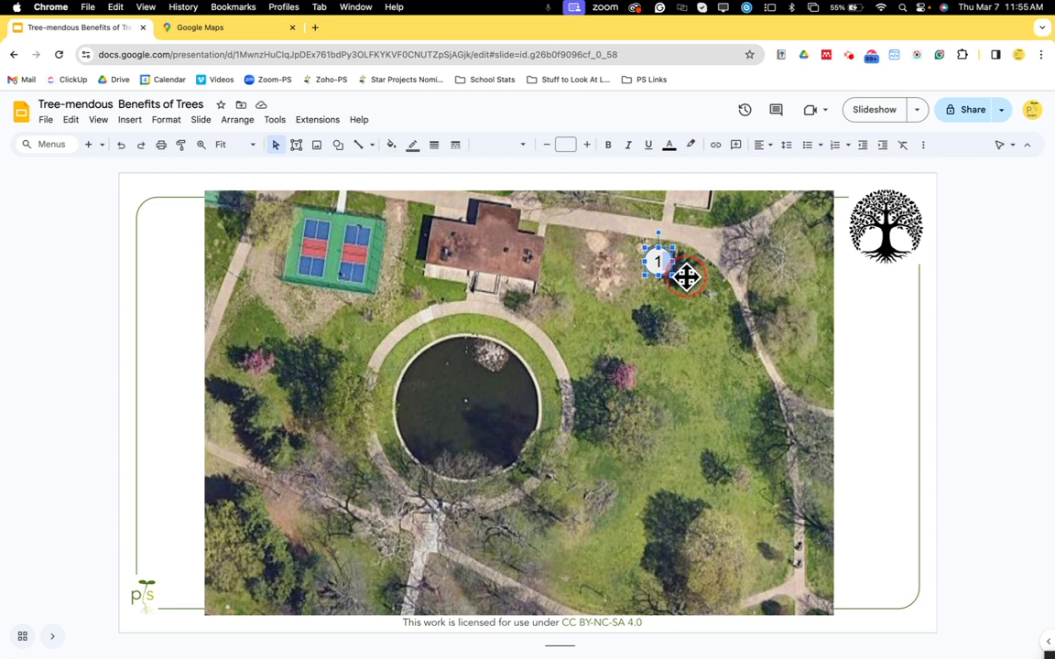
{"action": "left_click", "coordinate": [666, 266]}
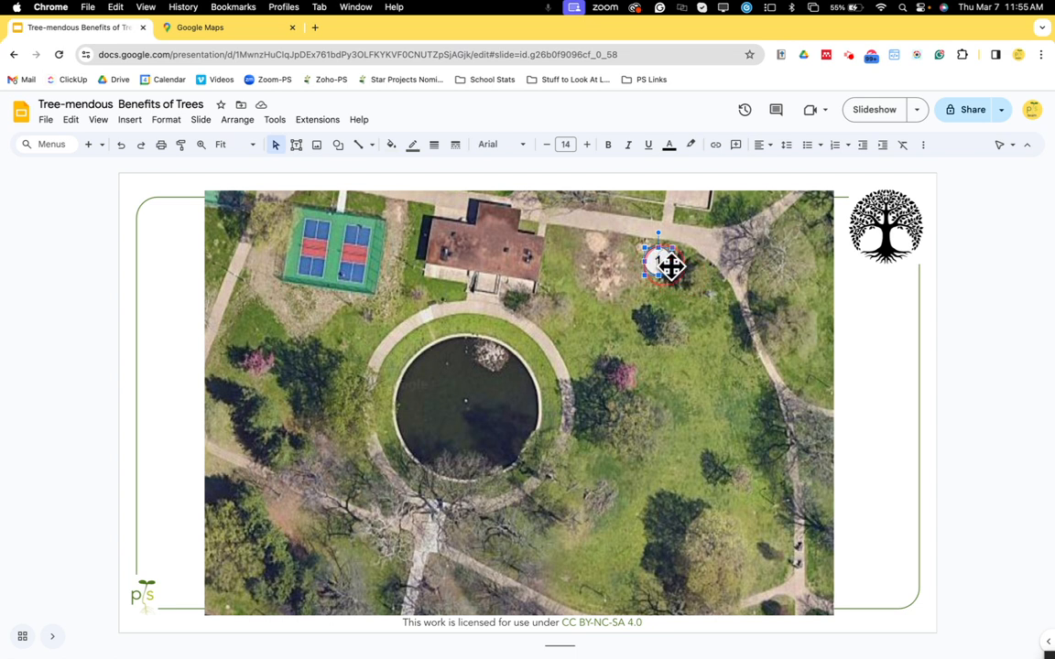
{"action": "left_click_drag", "start_coordinate": [670, 266], "coordinate": [699, 270]}
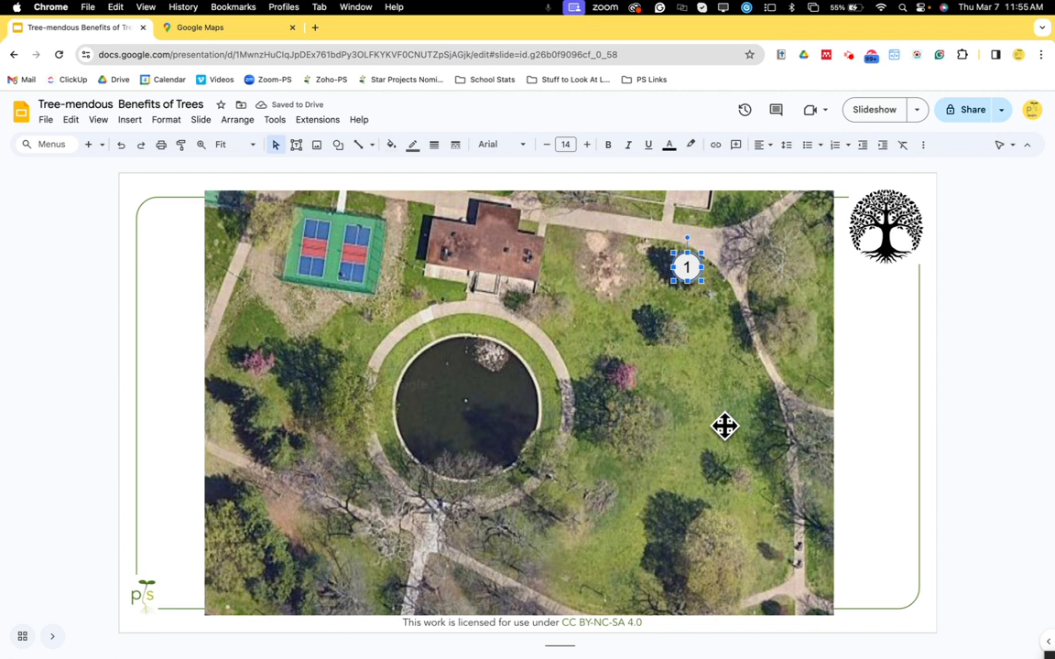
Duplicate the circle, place the copy below the first on the lawn, and renumber it 2.
{"action": "key", "text": "super+d"}
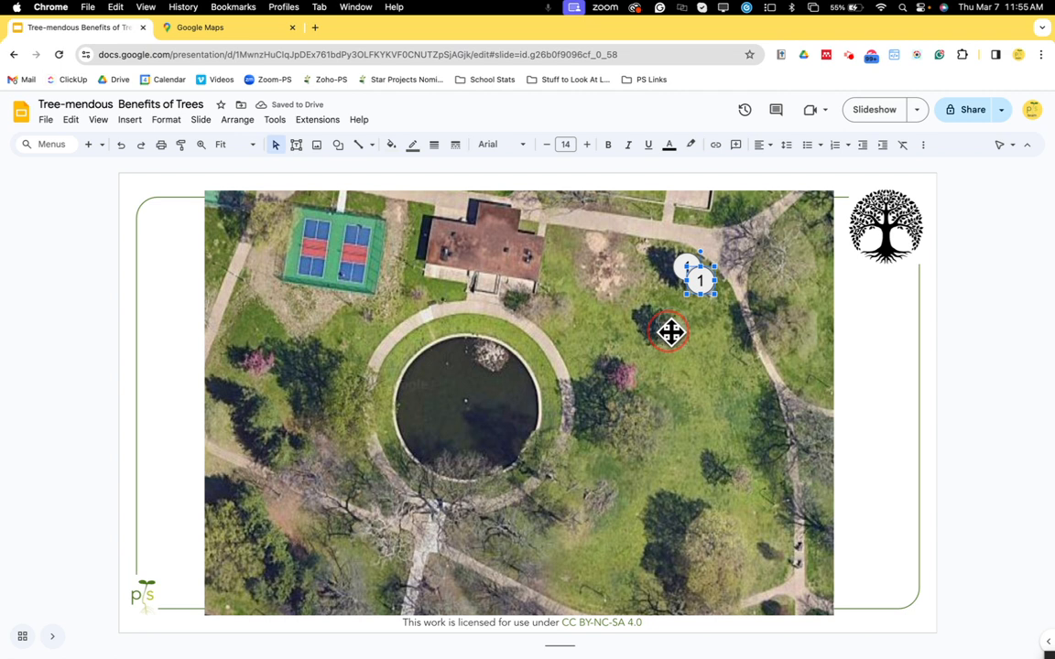
{"action": "mouse_move", "coordinate": [671, 333]}
{"action": "left_mouse_down"}
{"action": "mouse_move", "coordinate": [704, 348]}
{"action": "mouse_move", "coordinate": [664, 339]}
{"action": "mouse_move", "coordinate": [669, 332]}
{"action": "left_mouse_up"}
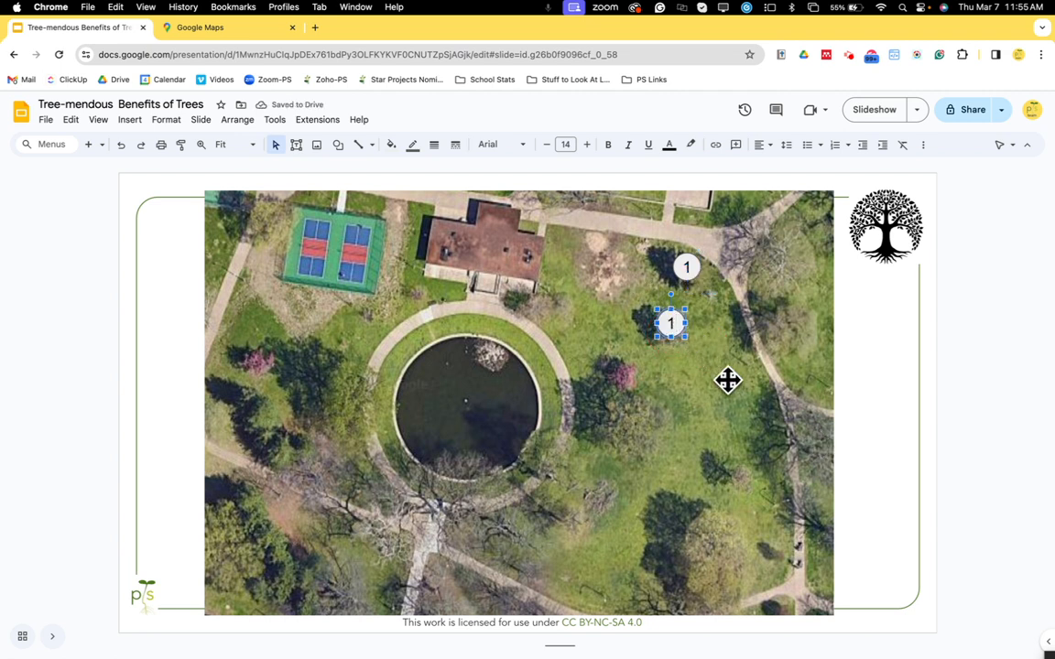
{"action": "key", "text": "BackSpace"}
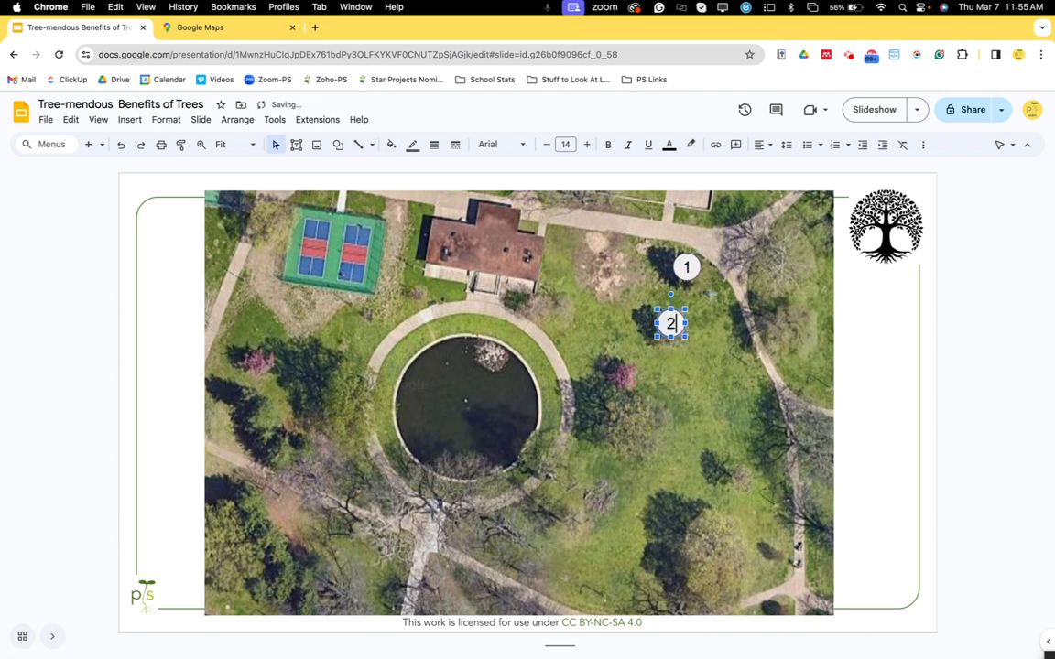
{"action": "left_click", "coordinate": [678, 371]}
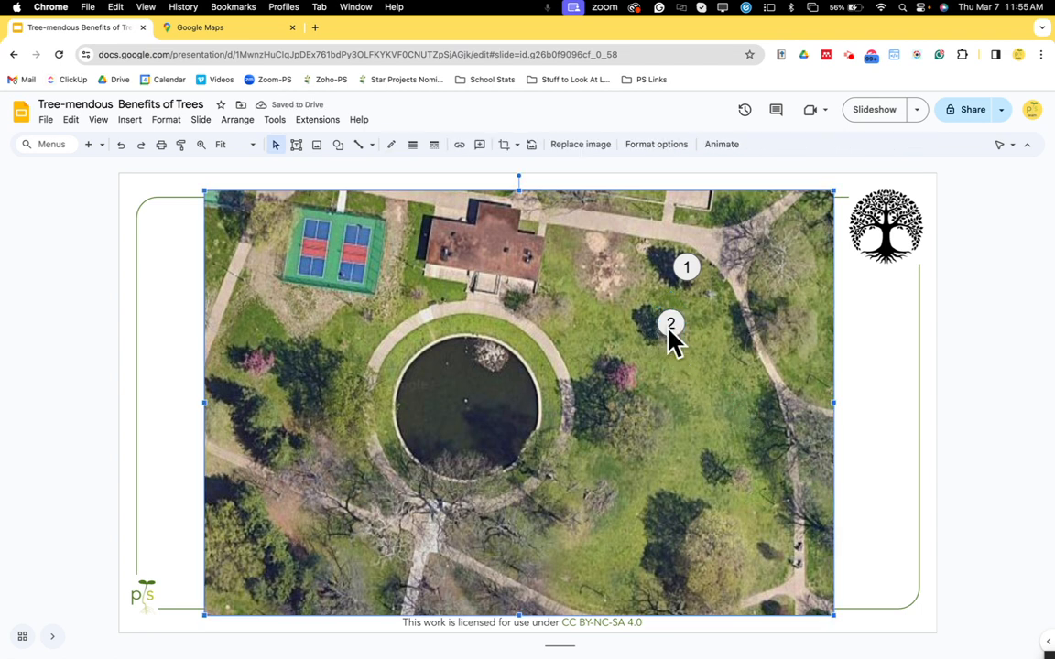
Paste another circle marker, position it lower right on the lawn, and number it 3.
{"action": "left_click", "coordinate": [668, 327]}
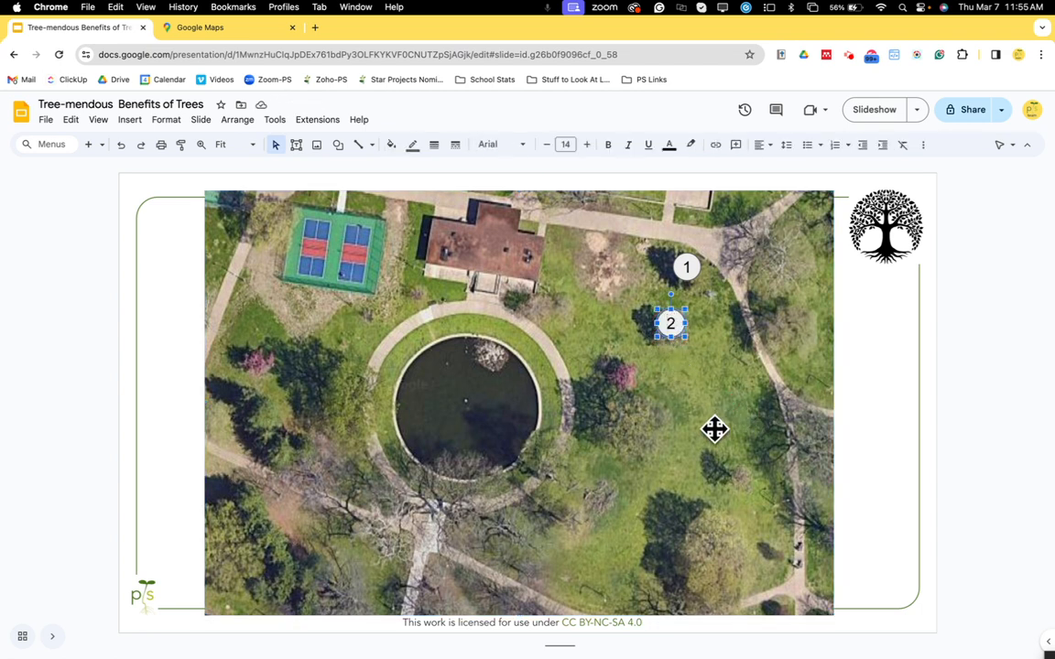
{"action": "key", "text": "Return"}
{"action": "key", "text": "BackSpace"}
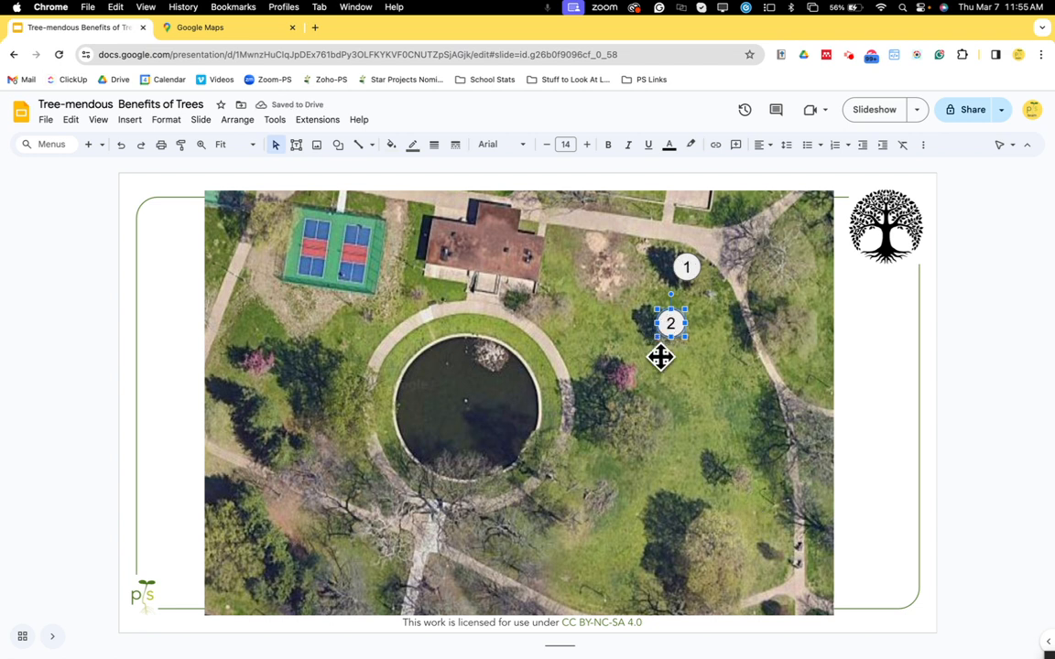
{"action": "key", "text": "cmd+v"}
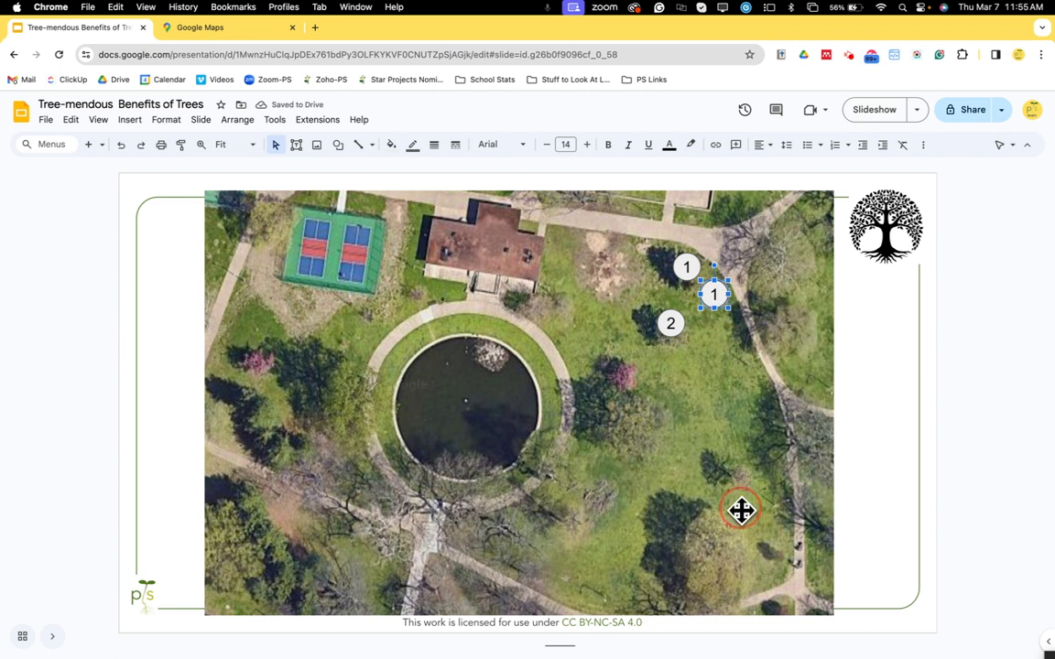
{"action": "left_click_drag", "start_coordinate": [739, 477], "coordinate": [741, 479]}
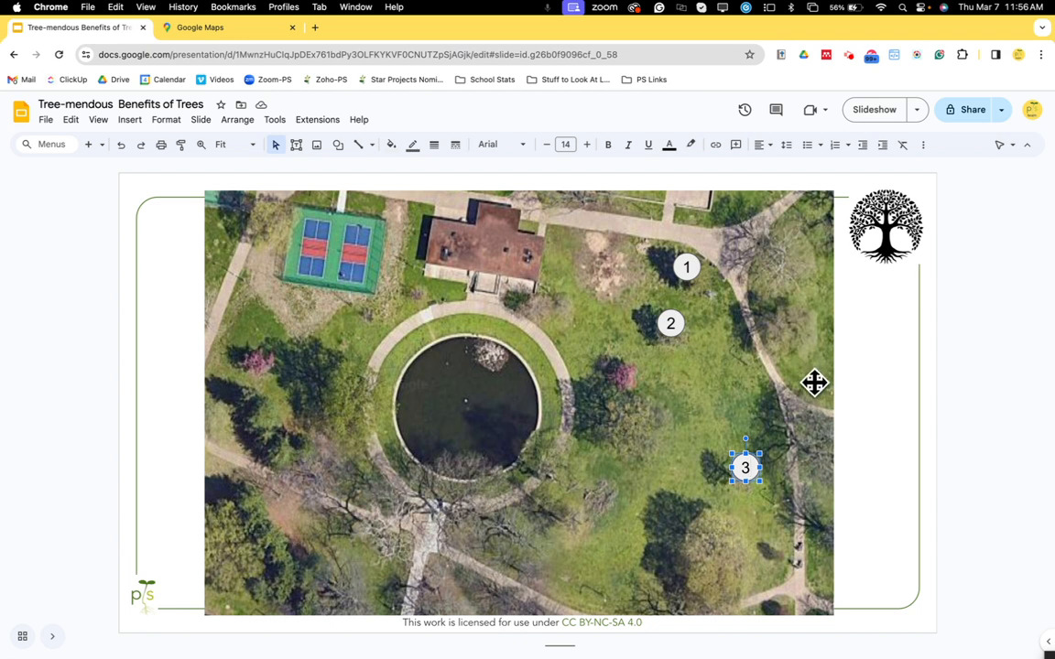
{"action": "left_click", "coordinate": [899, 376]}
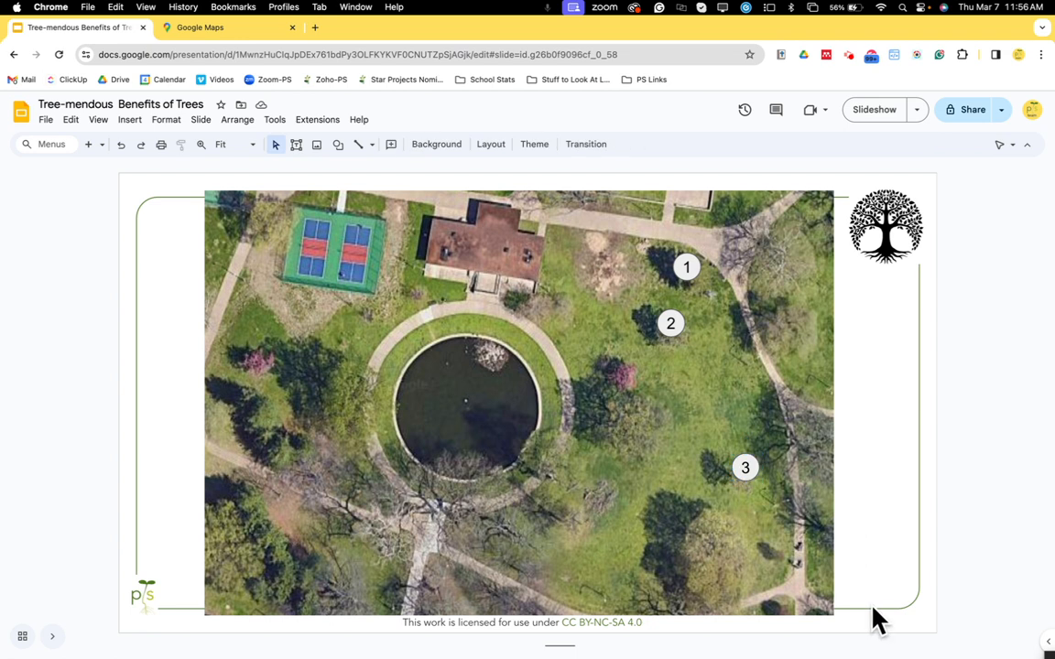